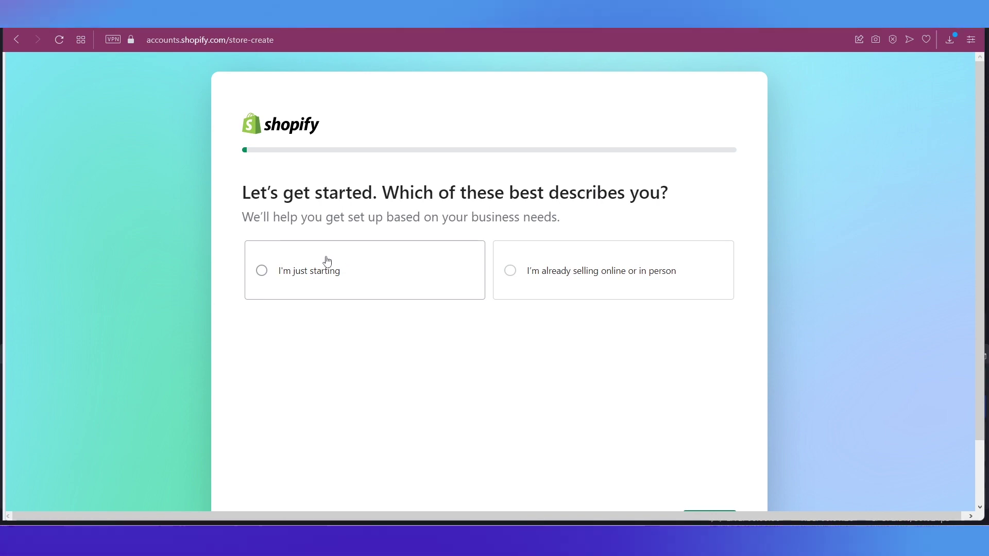
Choose 'I'm just starting' as the business description in Shopify's store setup.
{"action": "left_click", "coordinate": [387, 261]}
Advance past the where-to-sell and what-to-sell questions, then skip the remaining setup questions.
{"action": "scroll", "coordinate": [618, 407], "scroll_direction": "down", "scroll_amount": 2}
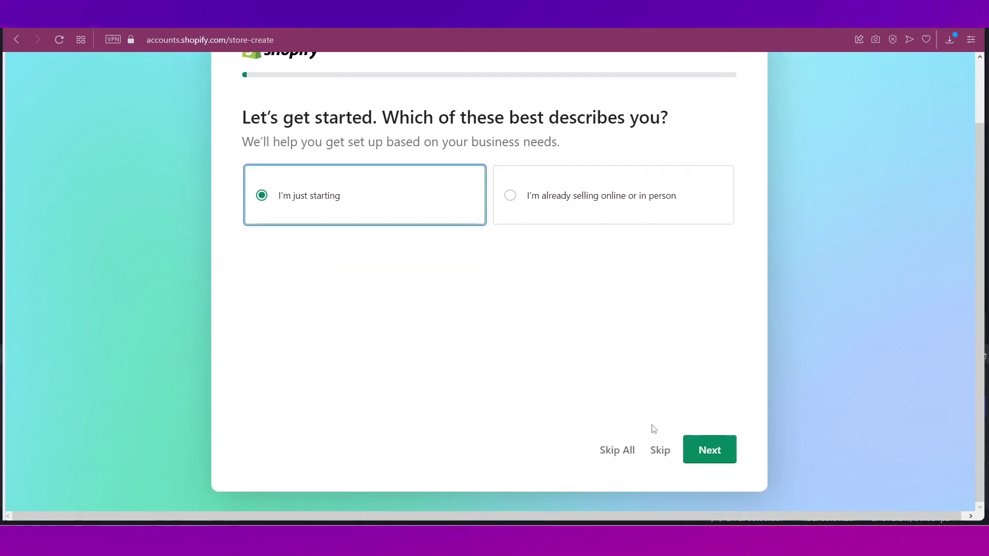
{"action": "left_click", "coordinate": [720, 460]}
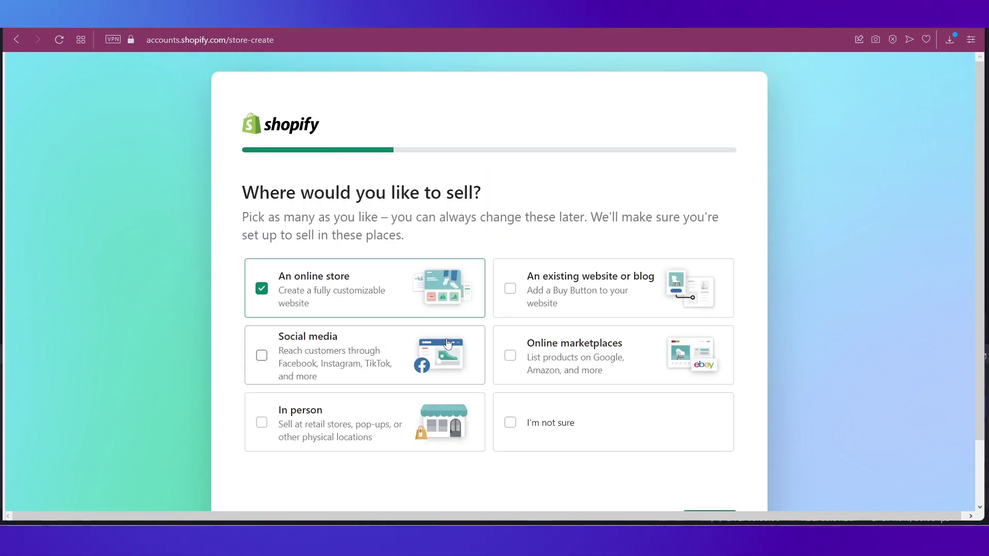
{"action": "scroll", "coordinate": [566, 391], "scroll_direction": "down", "scroll_amount": 2}
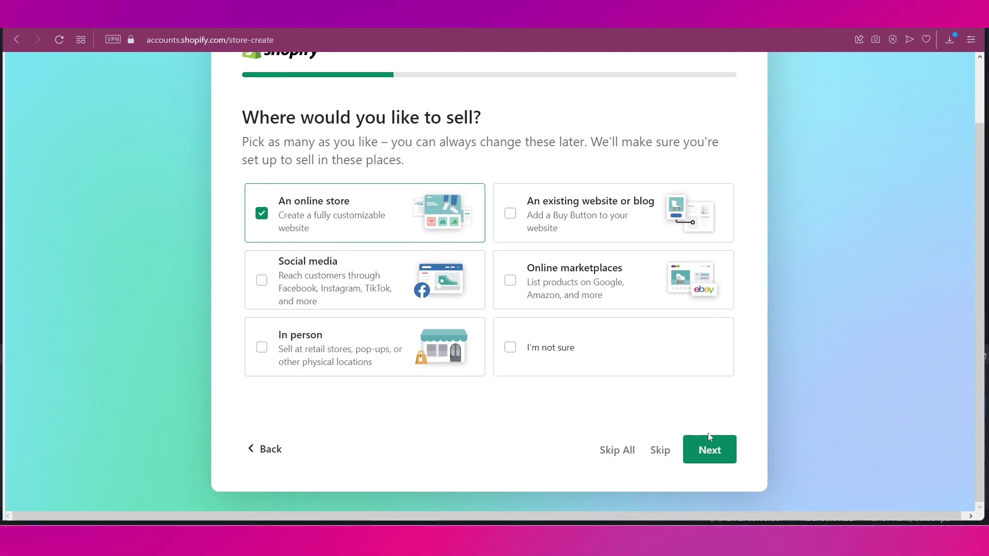
{"action": "left_click", "coordinate": [709, 450]}
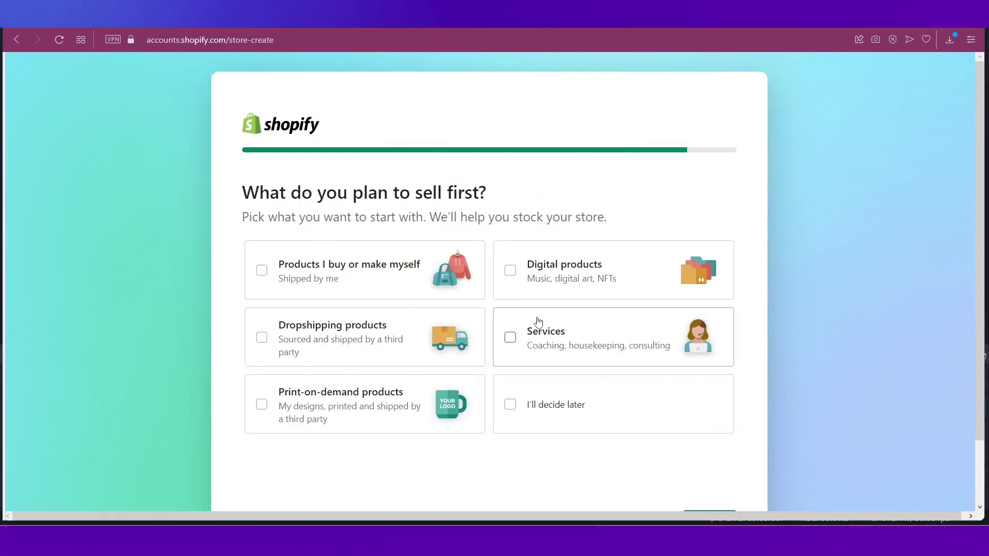
{"action": "scroll", "coordinate": [538, 323], "scroll_direction": "down", "scroll_amount": 2}
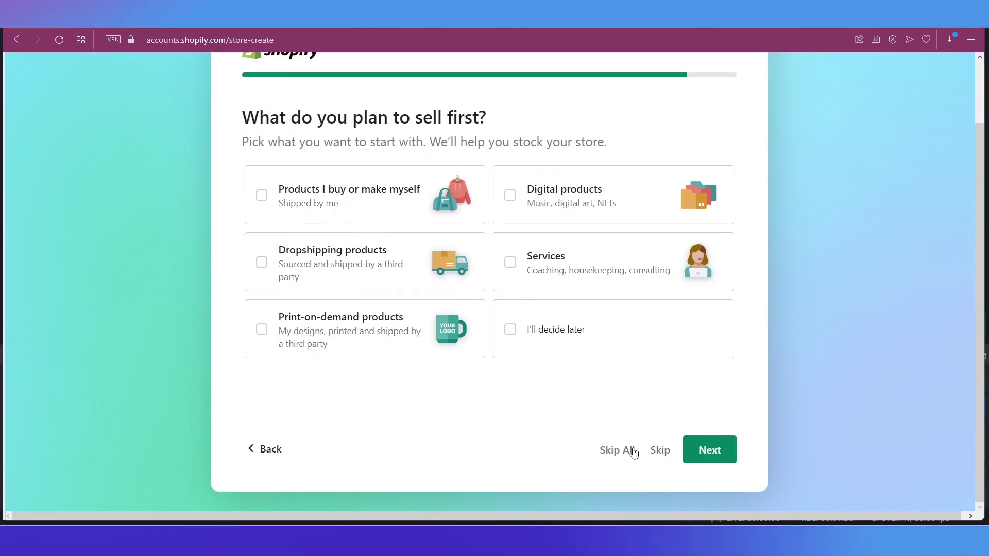
{"action": "left_click", "coordinate": [632, 450]}
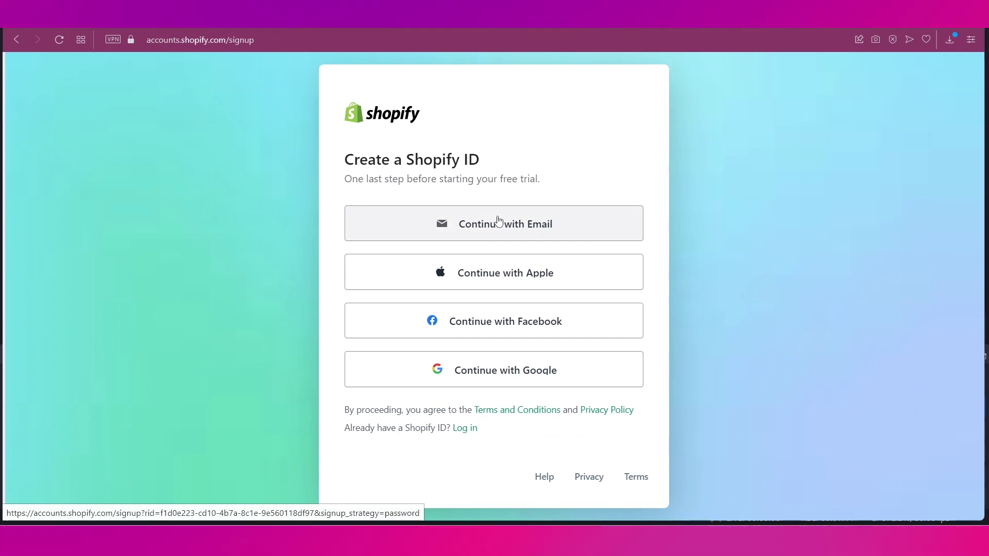
Sign up with email and an account password to create the Shopify ID and store.
{"action": "left_click", "coordinate": [498, 222]}
{"action": "left_click", "coordinate": [457, 292]}
{"action": "type", "text": "••••••••••"}
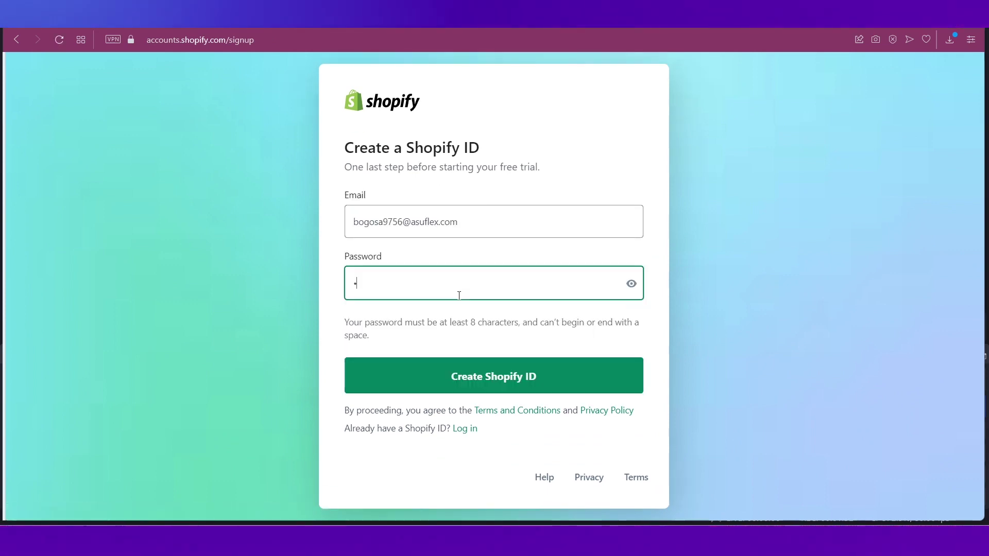
{"action": "left_click", "coordinate": [483, 376]}
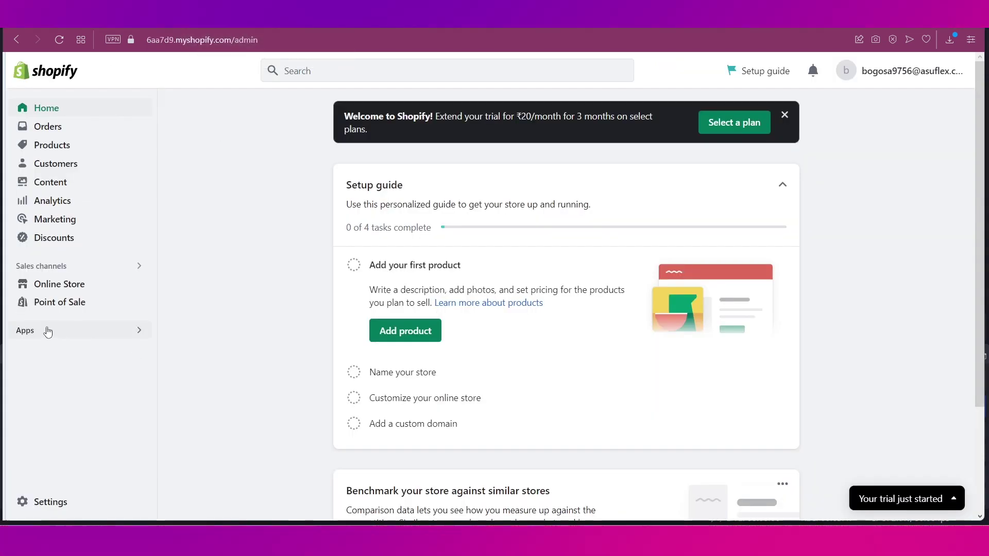
Browse all recommended apps in the Shopify app search.
{"action": "left_click", "coordinate": [32, 338]}
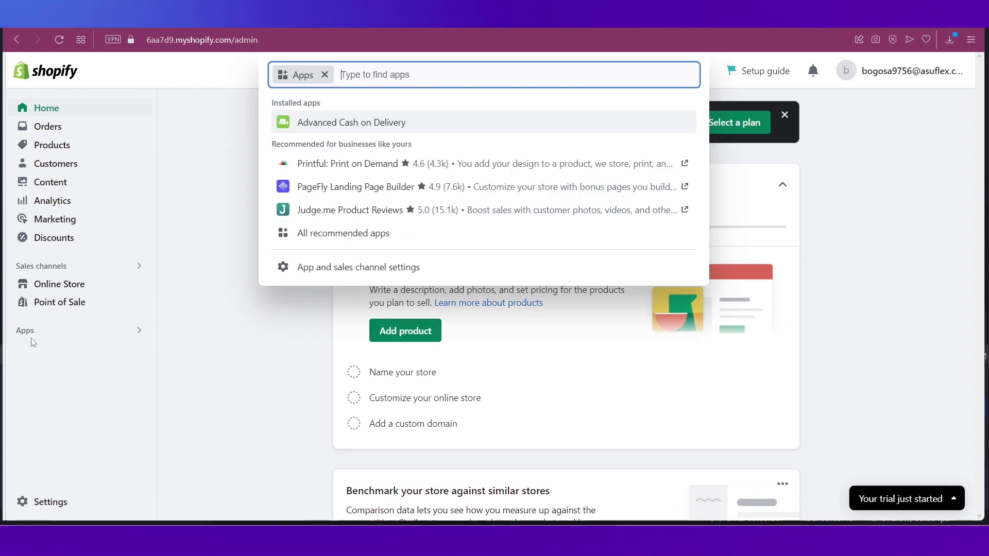
{"action": "left_click", "coordinate": [358, 240]}
{"action": "scroll", "coordinate": [474, 265], "scroll_direction": "down", "scroll_amount": 2}
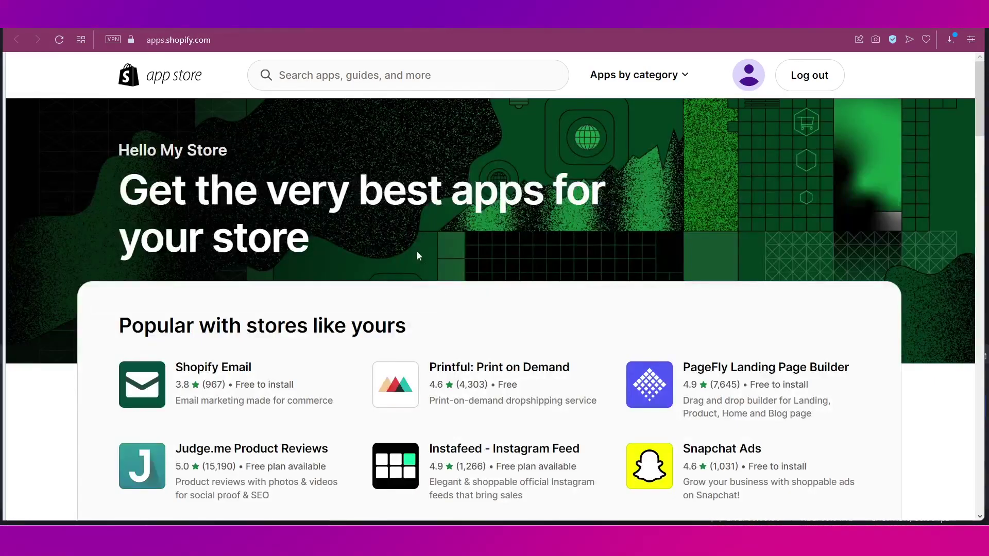
Search the Shopify App Store for 'webflow' and review the three results.
{"action": "left_click", "coordinate": [349, 80]}
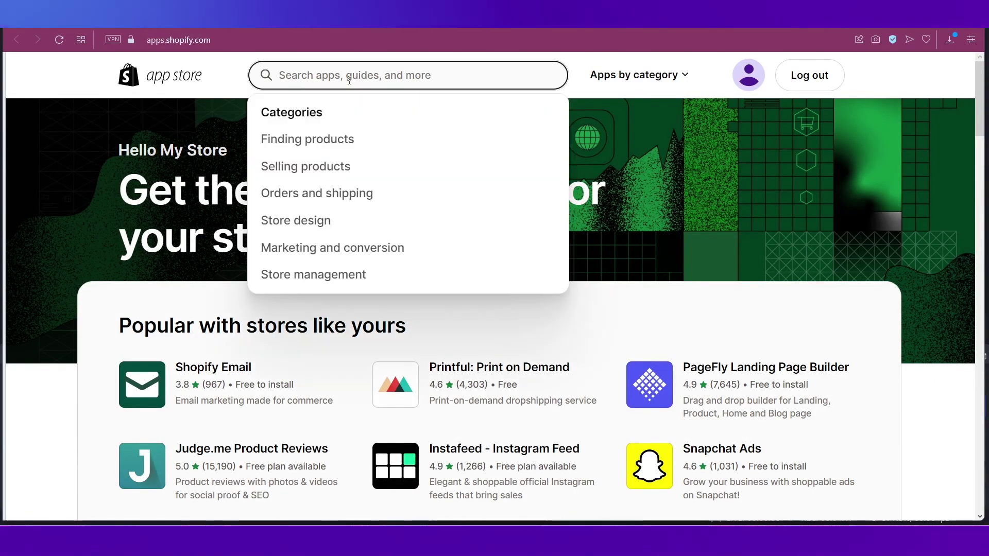
{"action": "type", "text": "webflow"}
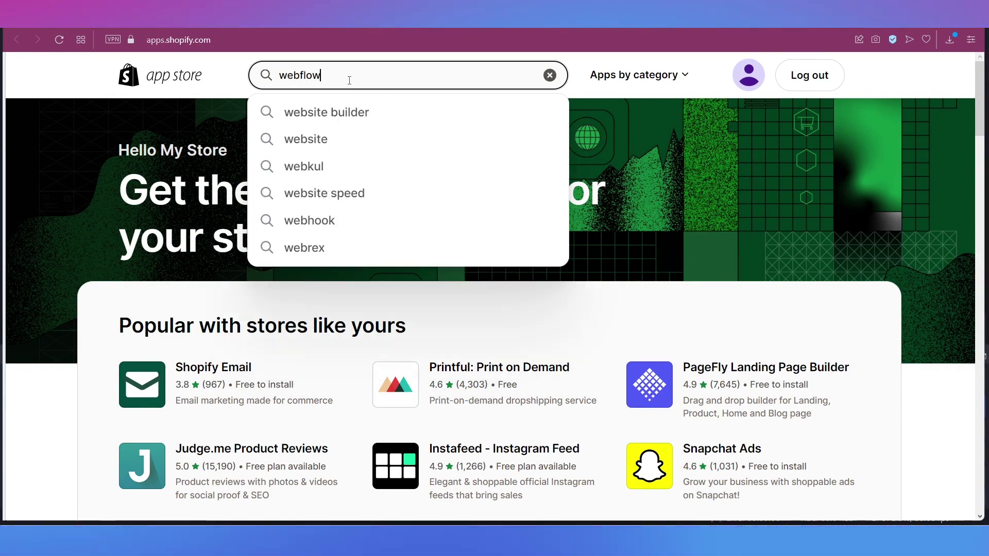
{"action": "key", "text": "Return"}
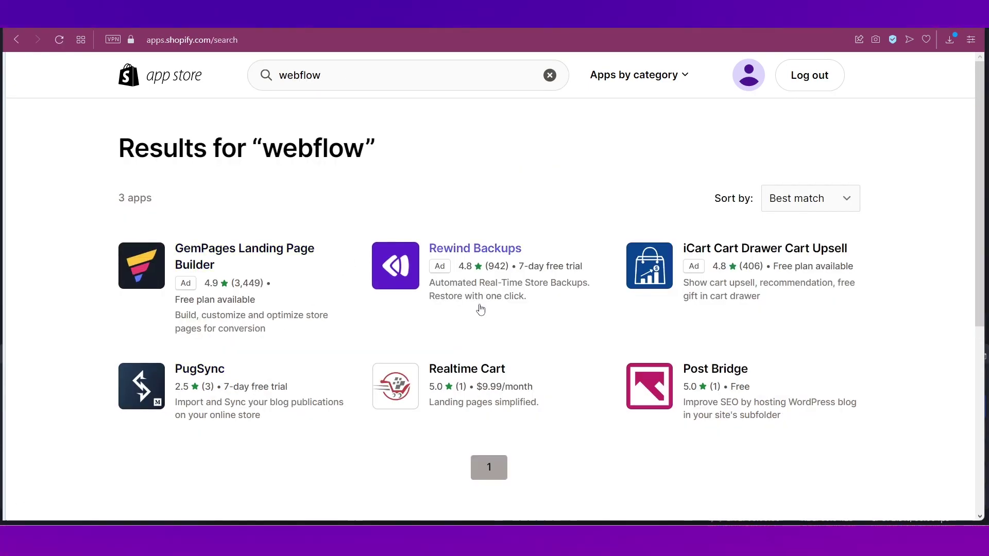
{"action": "scroll", "coordinate": [480, 309], "scroll_direction": "down", "scroll_amount": 3}
{"action": "scroll", "coordinate": [481, 308], "scroll_direction": "up", "scroll_amount": 3}
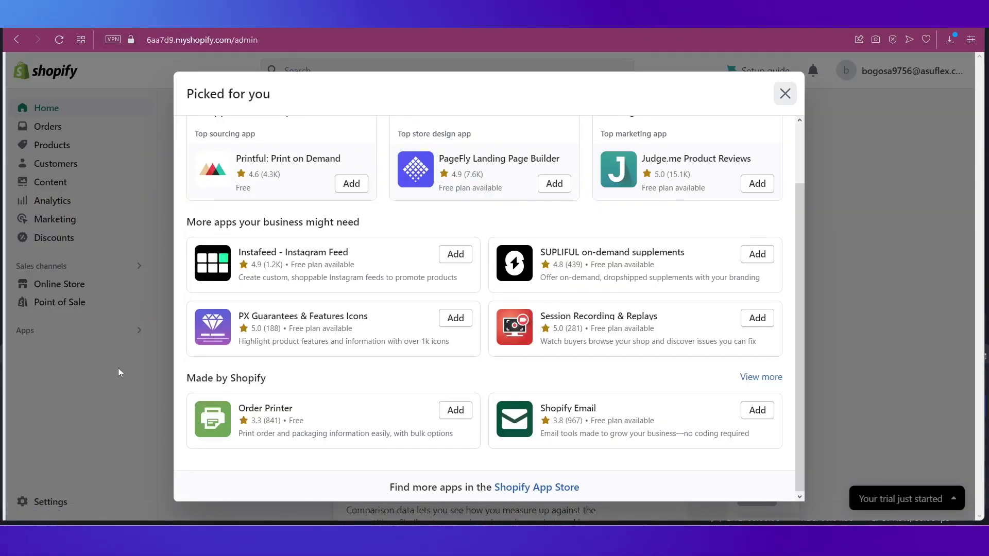
Start the free Webflow signup with a pasted work email and a new account password.
{"action": "left_click", "coordinate": [119, 367]}
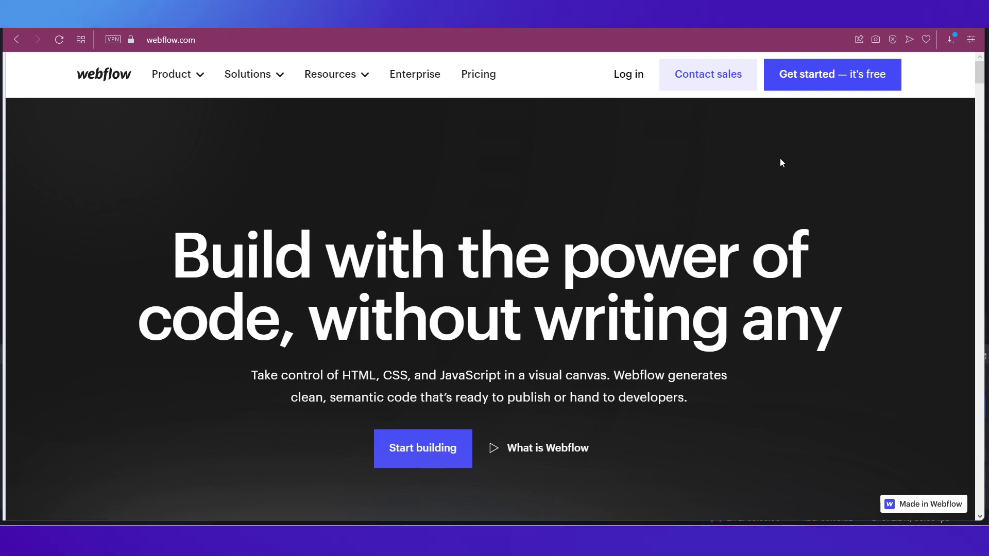
{"action": "left_click", "coordinate": [808, 81]}
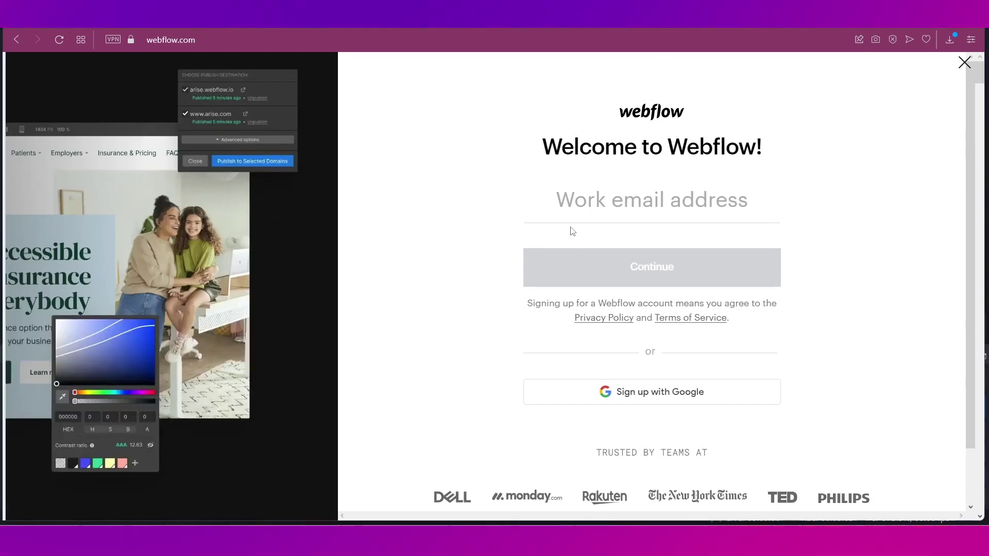
{"action": "key", "text": "ctrl+v"}
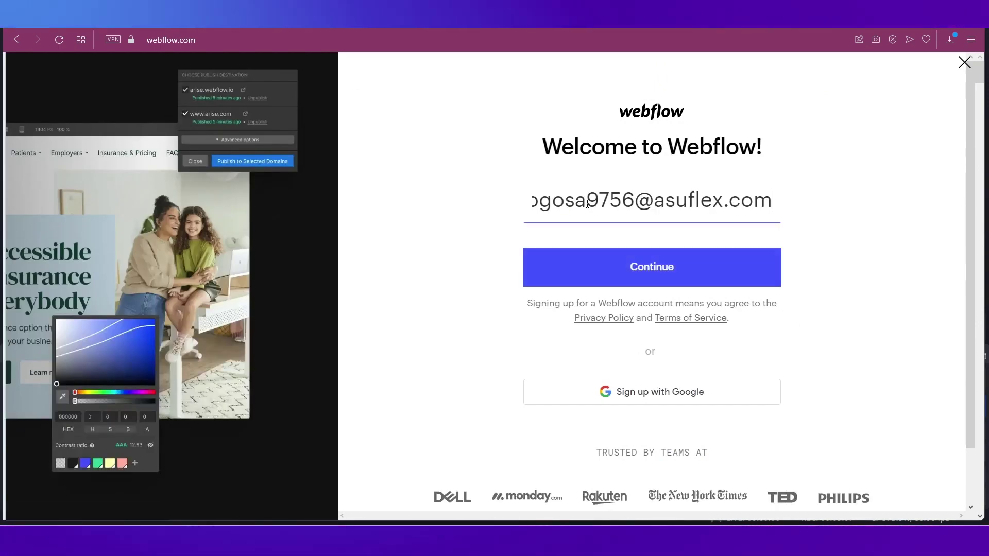
{"action": "left_click", "coordinate": [637, 268]}
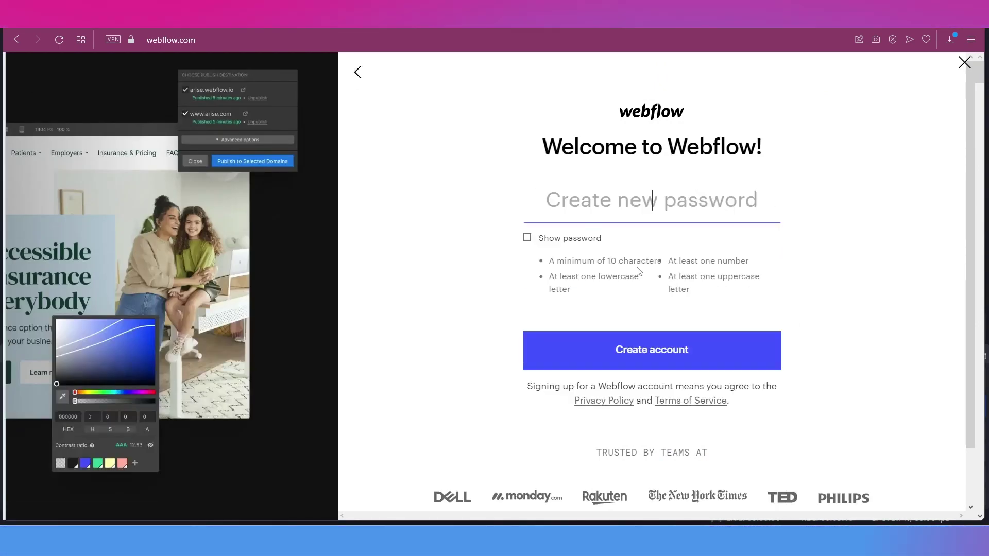
{"action": "type", "text": "Password12"}
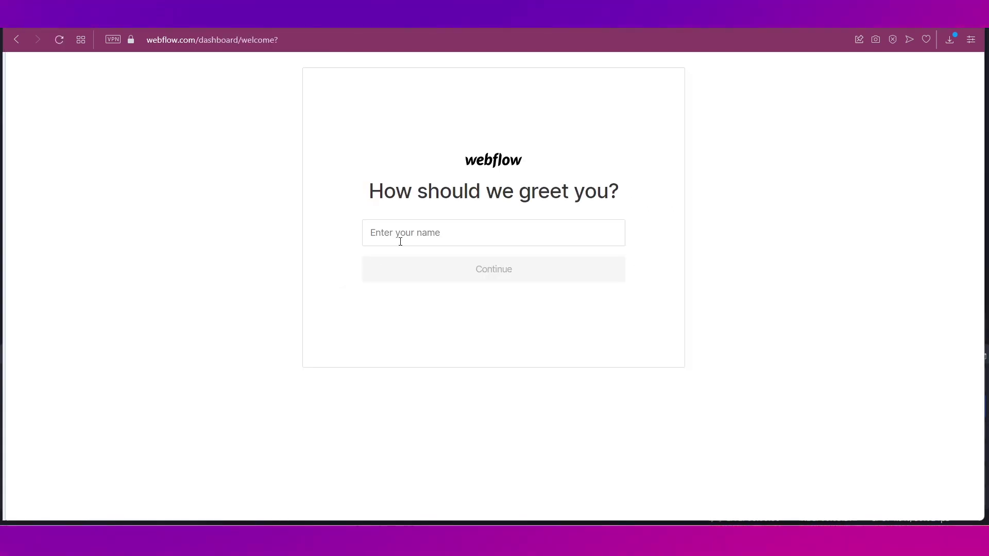
Enter your first name, choose Other as your role and Myself as who you build for.
{"action": "type", "text": "Zoya"}
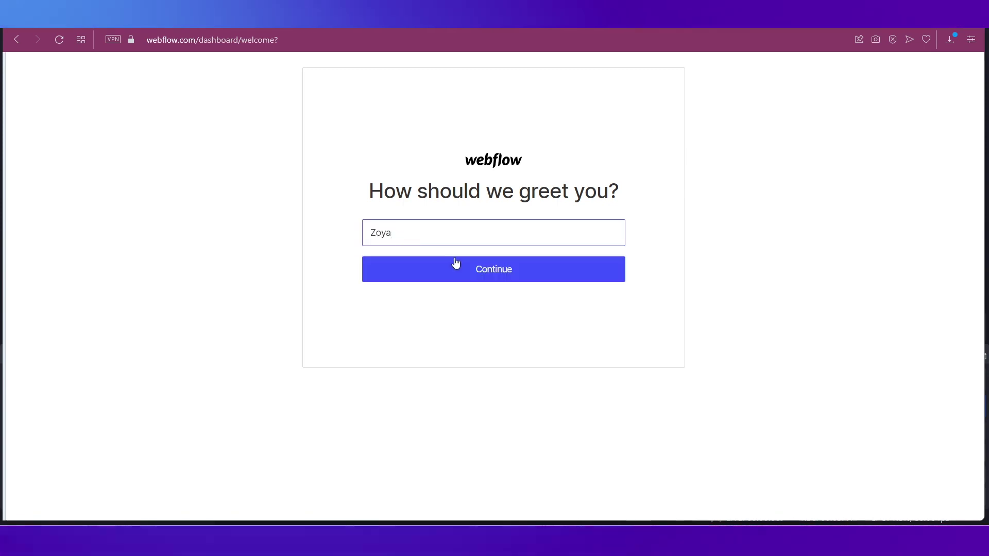
{"action": "left_click", "coordinate": [462, 269]}
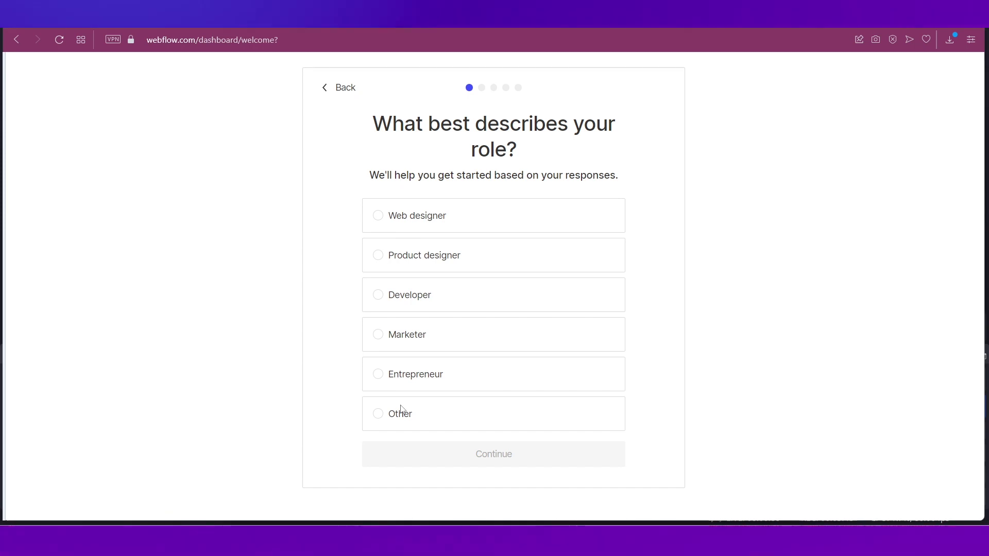
{"action": "left_click", "coordinate": [400, 415]}
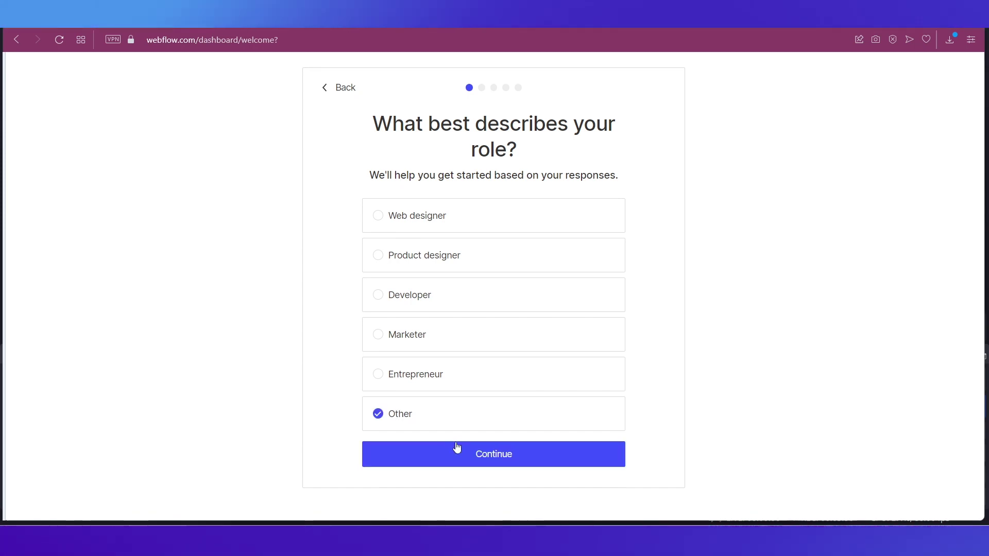
{"action": "left_click", "coordinate": [473, 454]}
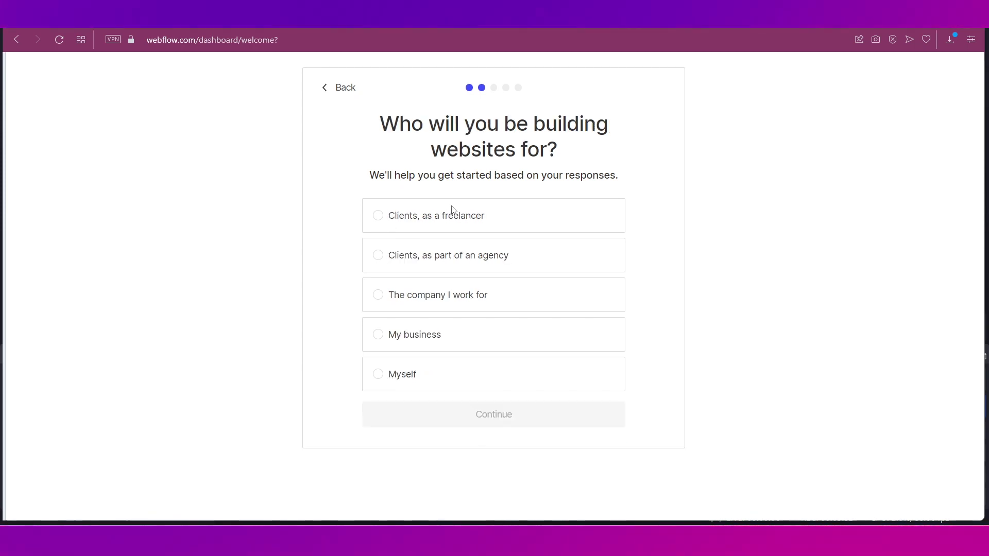
{"action": "left_click", "coordinate": [408, 374]}
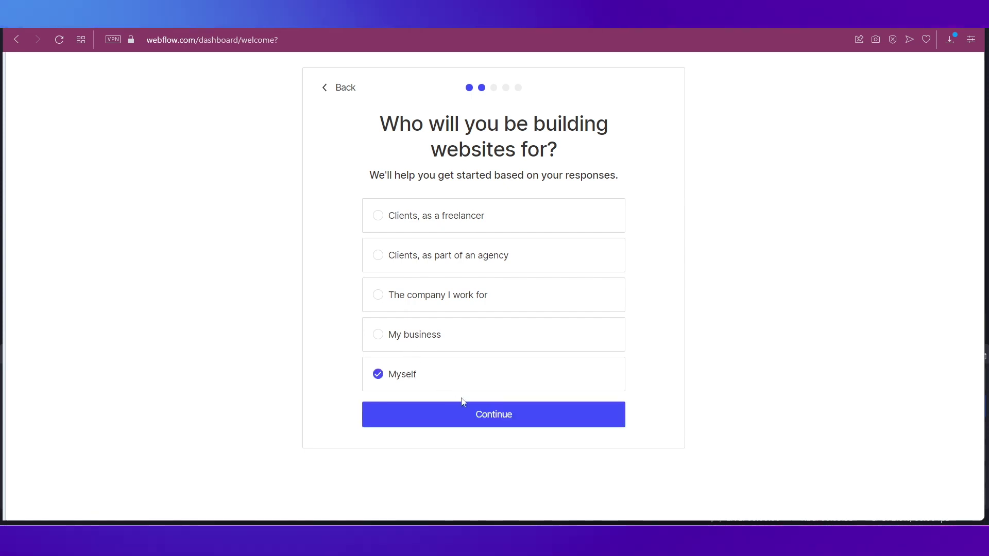
{"action": "left_click", "coordinate": [461, 407]}
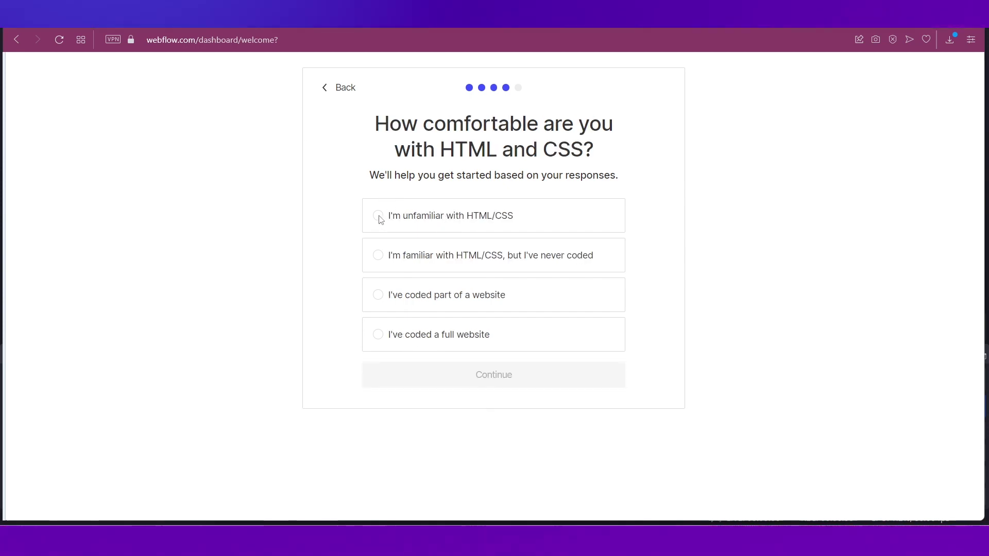
Answer unfamiliar with HTML/CSS and pick Portfolio as the site type.
{"action": "left_click", "coordinate": [380, 219]}
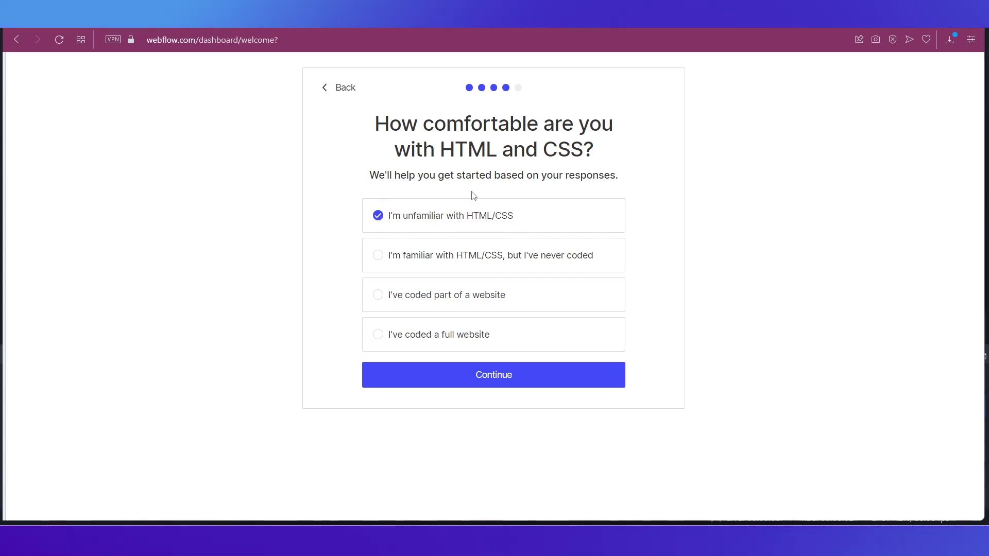
{"action": "left_click", "coordinate": [509, 379]}
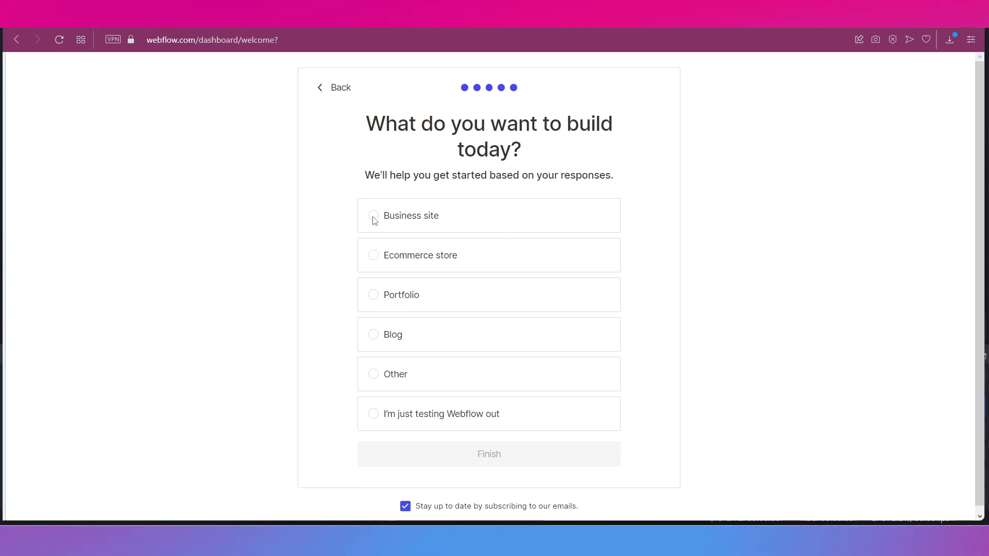
{"action": "left_click", "coordinate": [374, 217]}
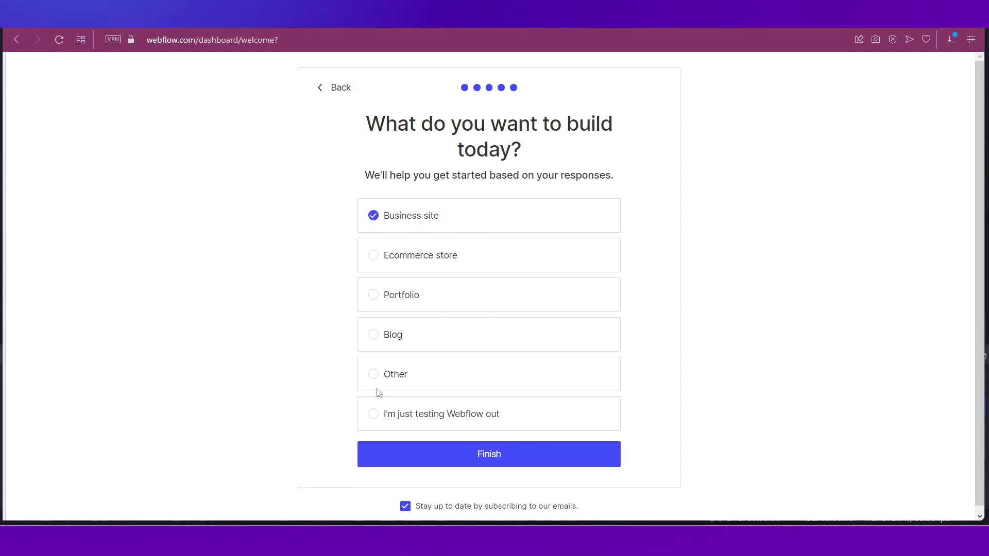
{"action": "left_click", "coordinate": [404, 300]}
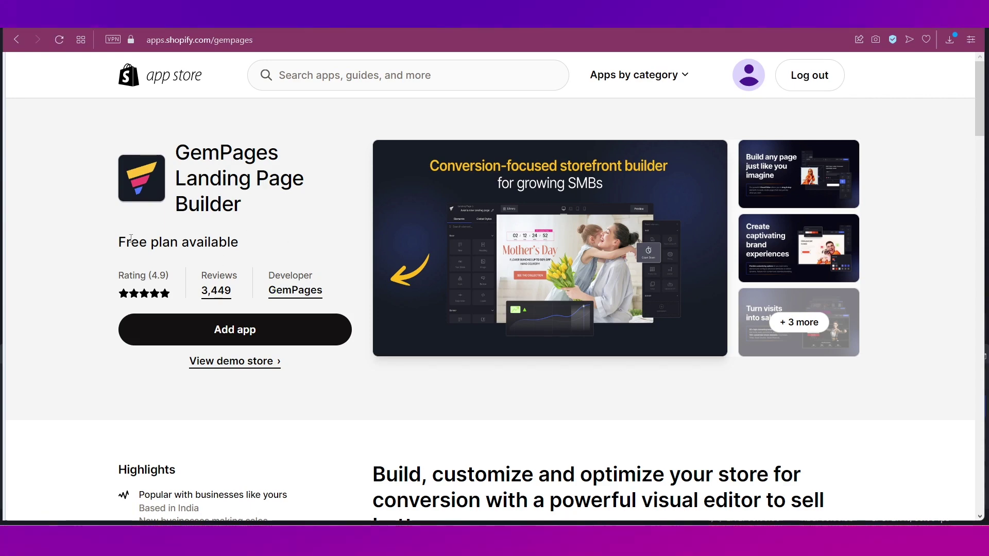
Install the GemPages app and preview the Cyber Monday - Bedding template.
{"action": "left_click", "coordinate": [264, 334]}
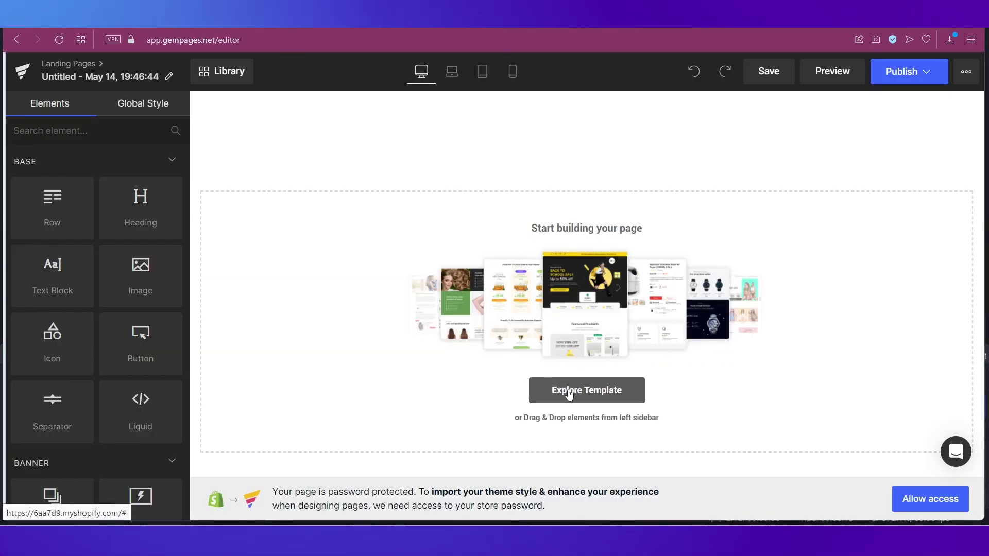
{"action": "left_click", "coordinate": [577, 390]}
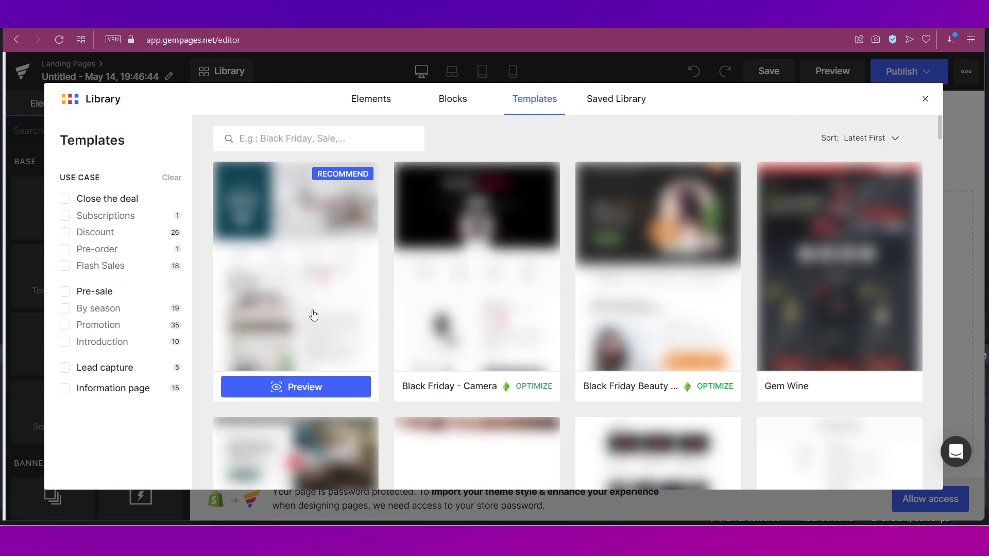
{"action": "left_click", "coordinate": [314, 316]}
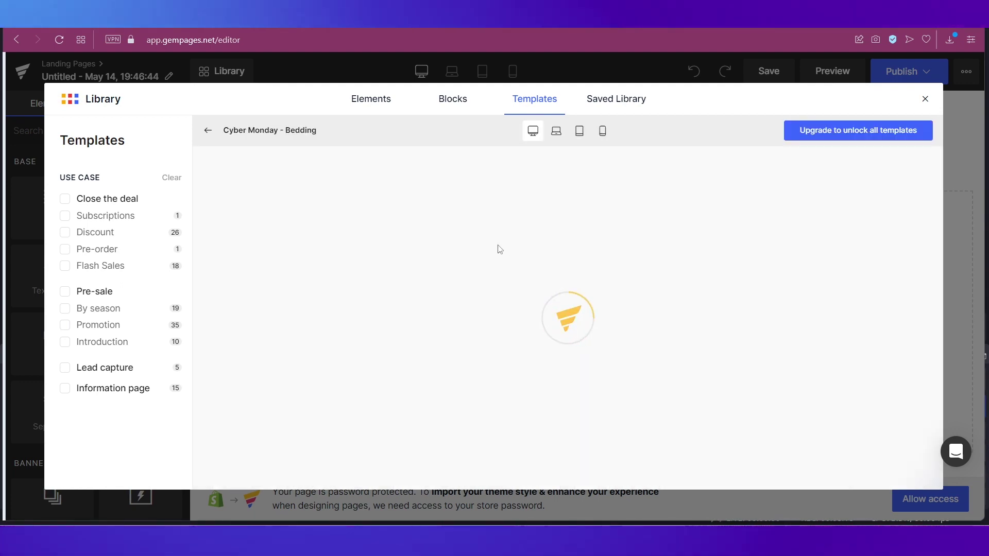
Look through the Bedding template, close the template library and return to Webflow.
{"action": "scroll", "coordinate": [685, 328], "scroll_direction": "down", "scroll_amount": 10}
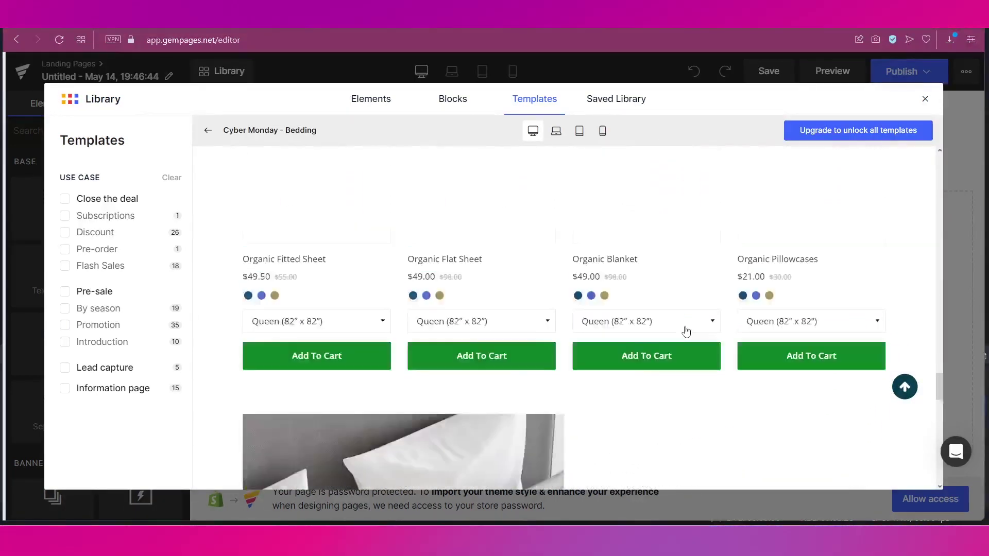
{"action": "scroll", "coordinate": [686, 331], "scroll_direction": "up", "scroll_amount": 10}
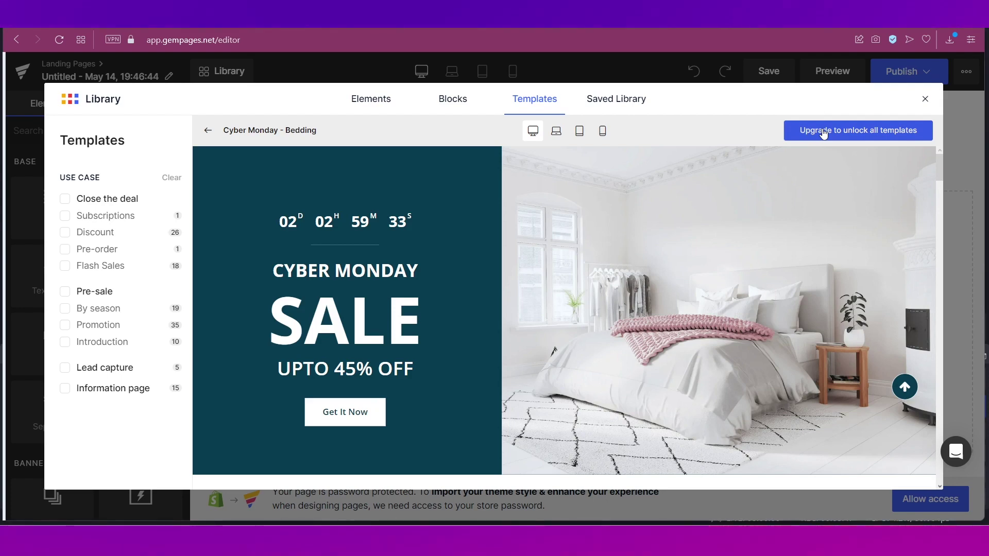
{"action": "left_click", "coordinate": [925, 98]}
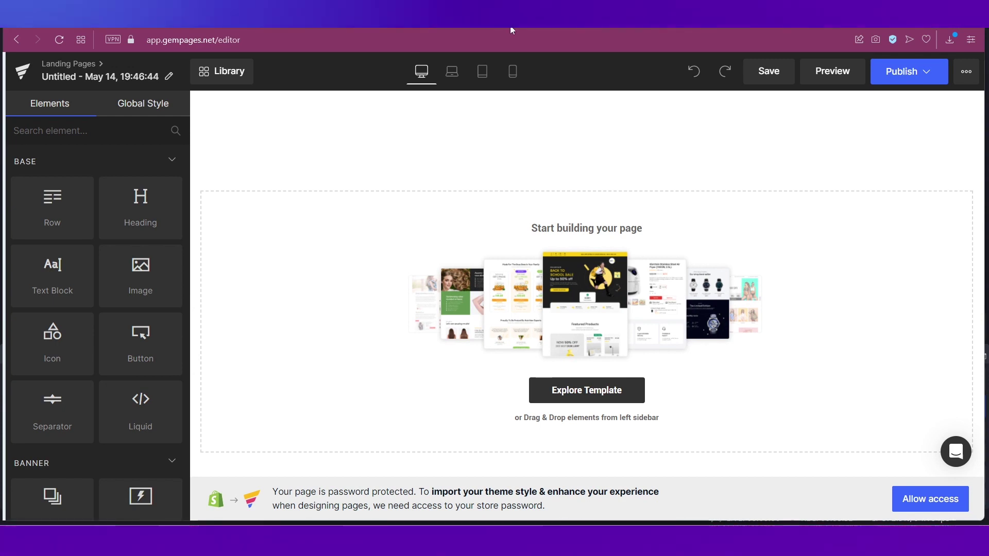
{"action": "key", "text": "ctrl+Tab"}
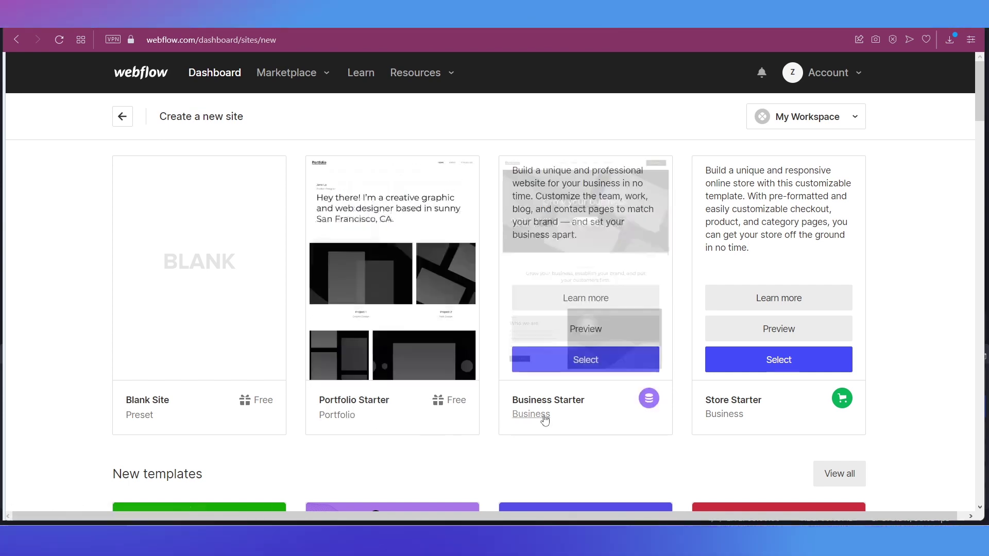
Browse Webflow's starter templates and choose Store Starter for the new site.
{"action": "scroll", "coordinate": [457, 413], "scroll_direction": "down", "scroll_amount": 5}
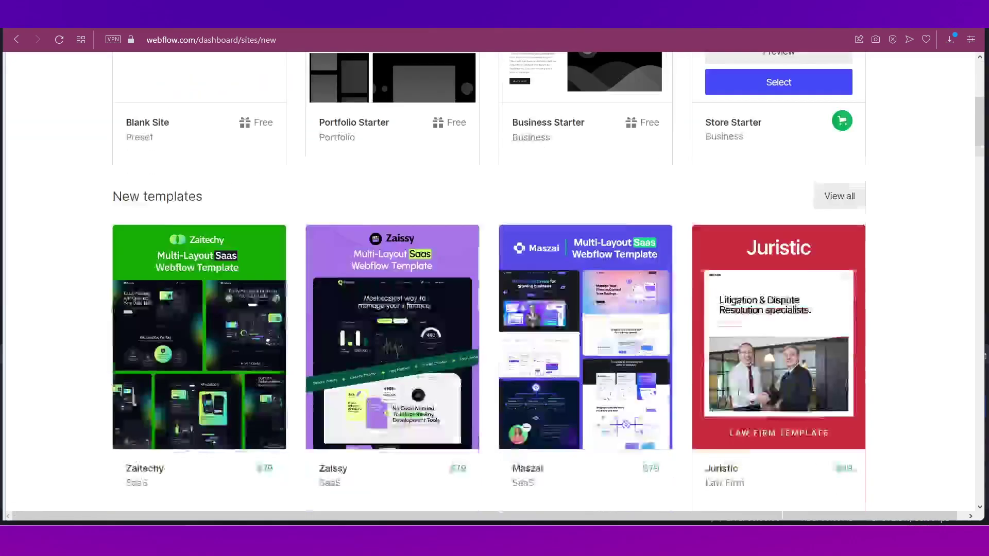
{"action": "scroll", "coordinate": [740, 393], "scroll_direction": "down", "scroll_amount": 8}
{"action": "scroll", "coordinate": [740, 394], "scroll_direction": "up", "scroll_amount": 13}
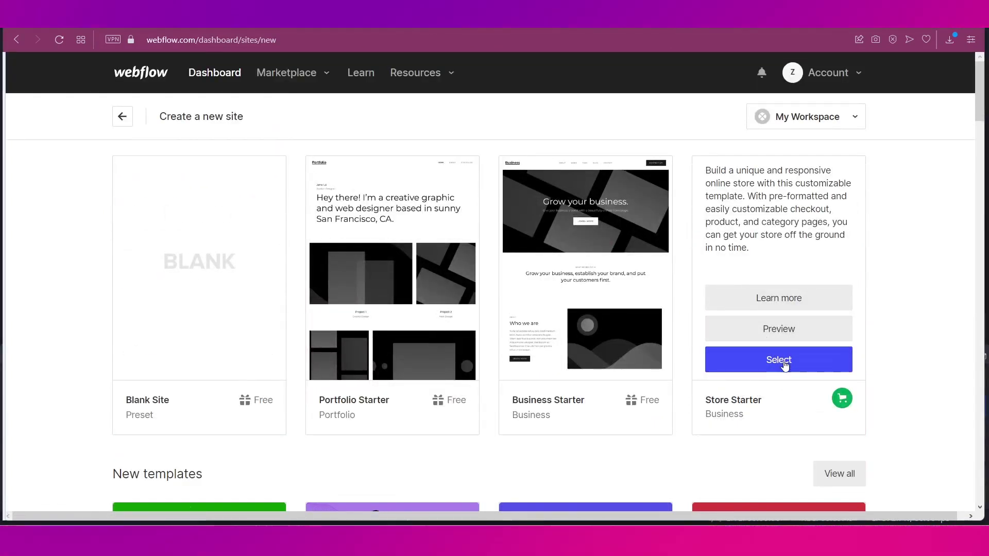
{"action": "left_click", "coordinate": [784, 364]}
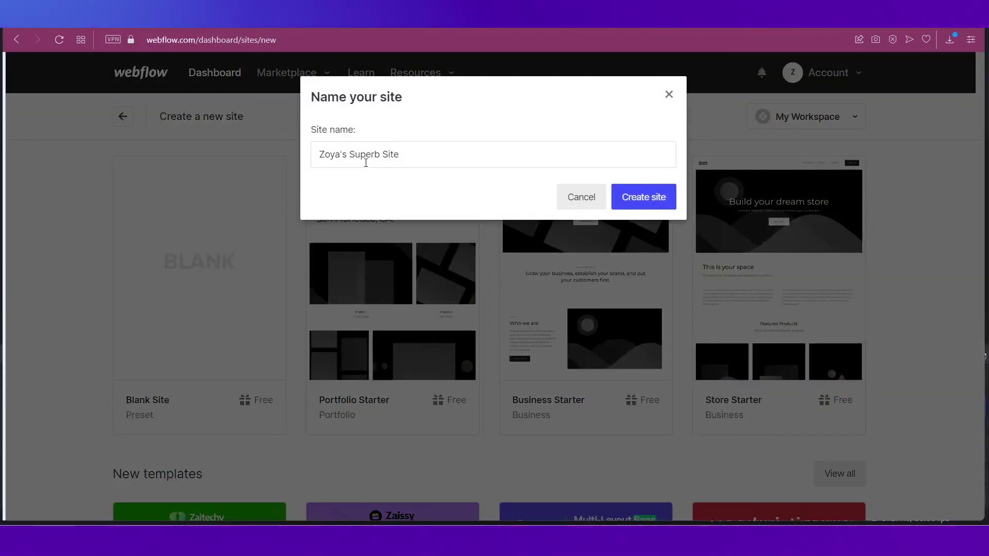
Create the Store Starter site under its default name and scroll through the canvas.
{"action": "left_click", "coordinate": [640, 206]}
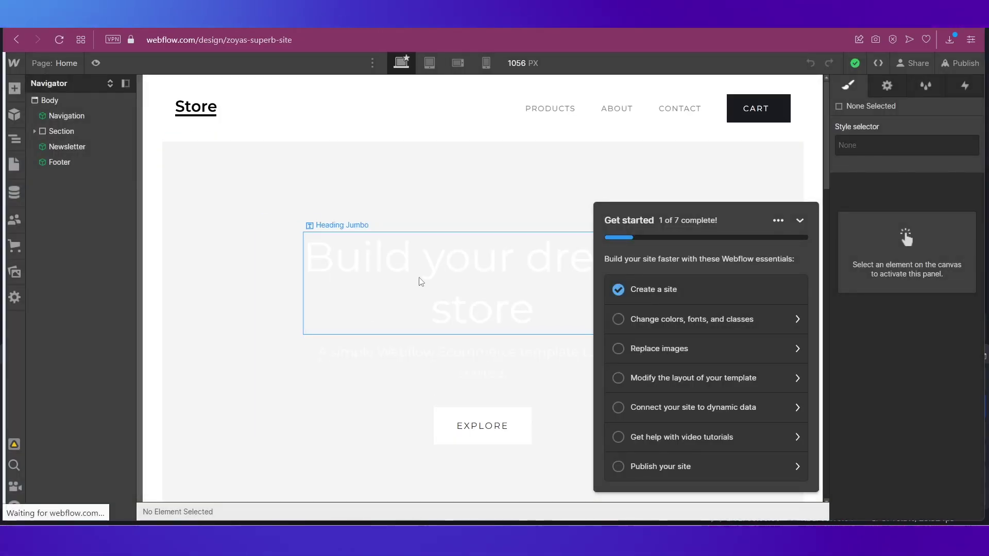
{"action": "scroll", "coordinate": [456, 376], "scroll_direction": "down", "scroll_amount": 10}
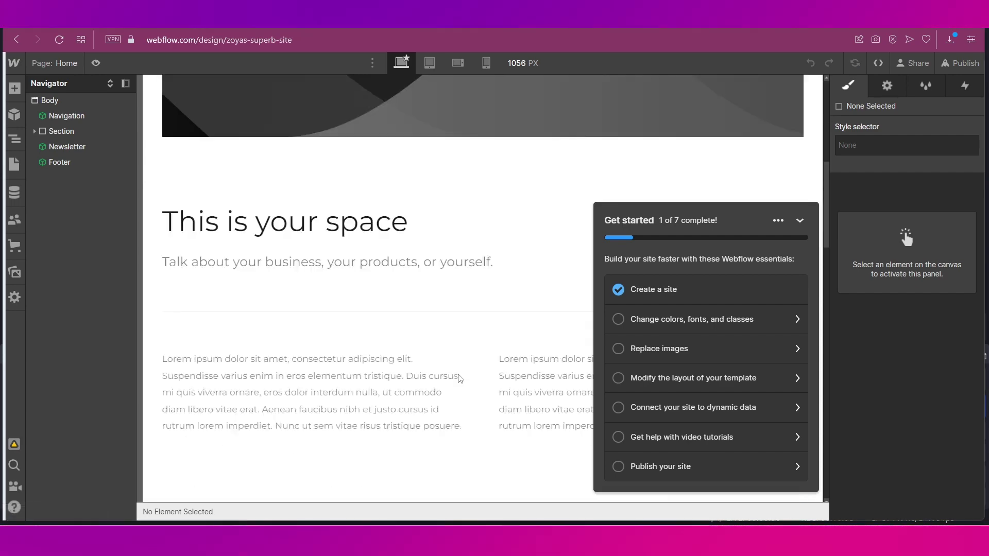
{"action": "scroll", "coordinate": [460, 378], "scroll_direction": "down", "scroll_amount": 10}
{"action": "scroll", "coordinate": [460, 379], "scroll_direction": "up", "scroll_amount": 20}
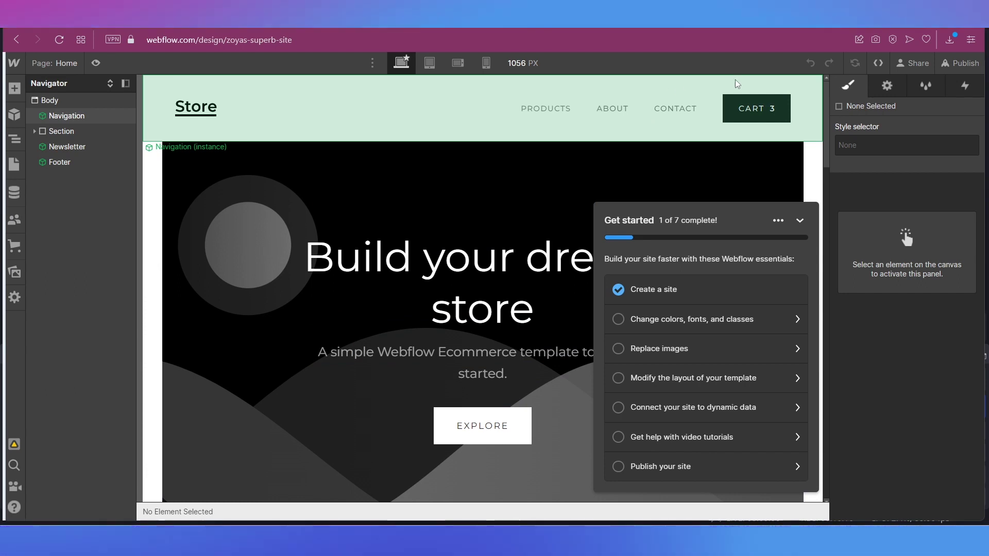
Try publishing to the staging domain, then open the Webflow verification email in the temp inbox.
{"action": "left_click", "coordinate": [956, 68]}
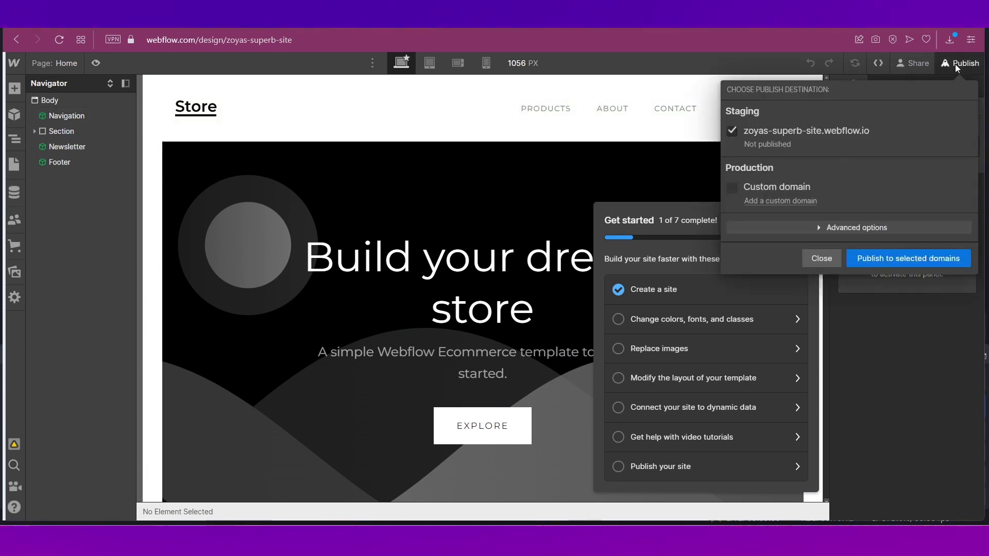
{"action": "left_click", "coordinate": [892, 263]}
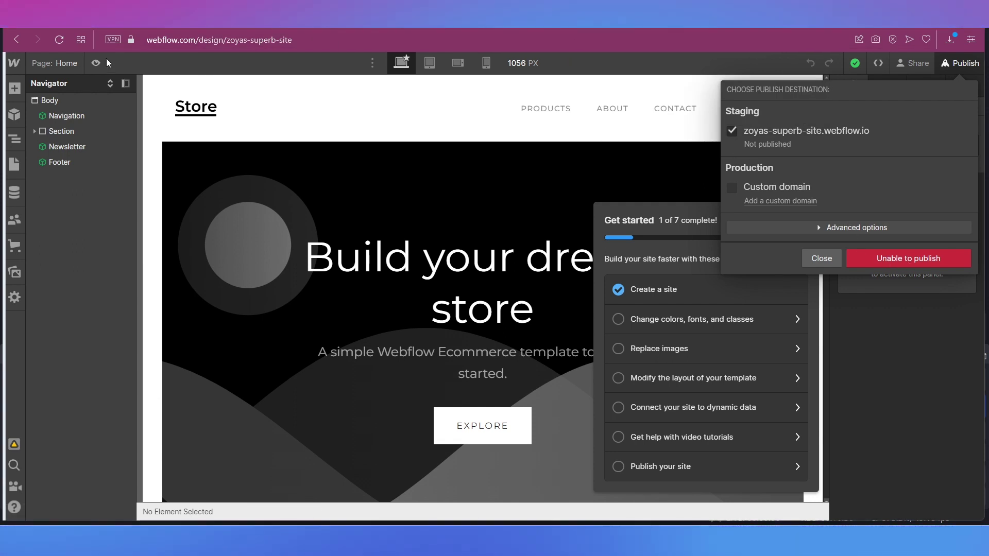
{"action": "key", "text": "ctrl+Tab"}
{"action": "scroll", "coordinate": [440, 288], "scroll_direction": "down", "scroll_amount": 6}
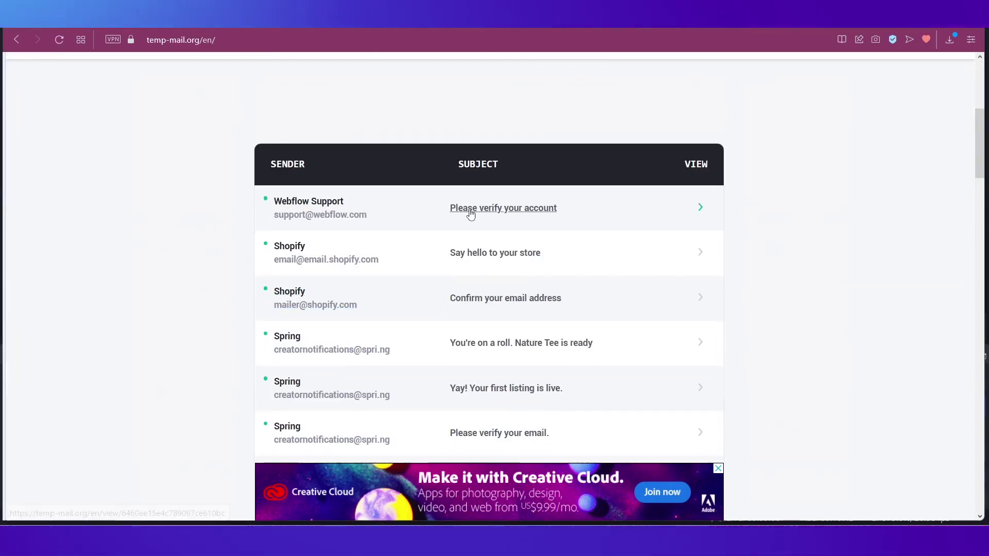
{"action": "left_click", "coordinate": [470, 214]}
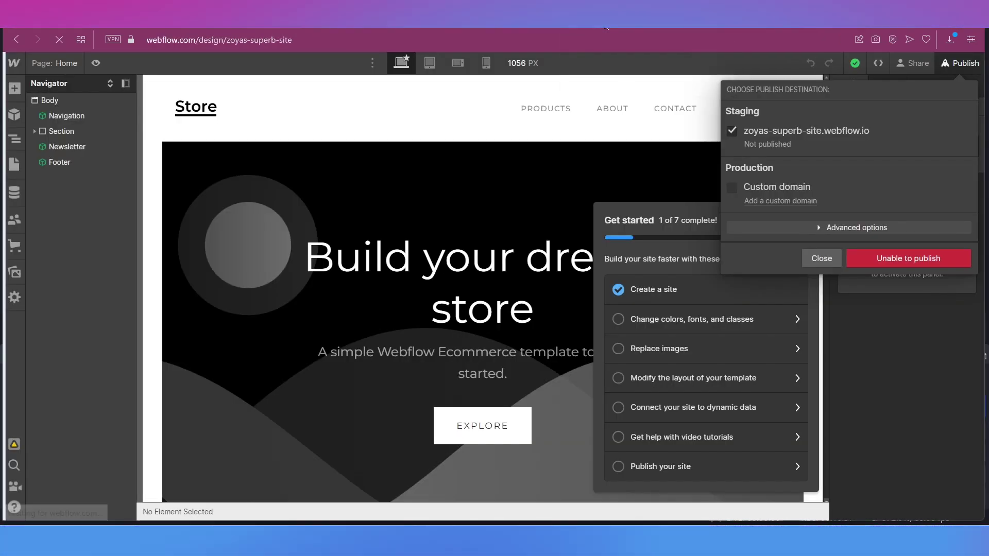
Reload the Designer and publish the Store Starter site to its webflow.io staging domain.
{"action": "key", "text": "F5"}
{"action": "left_click", "coordinate": [958, 70]}
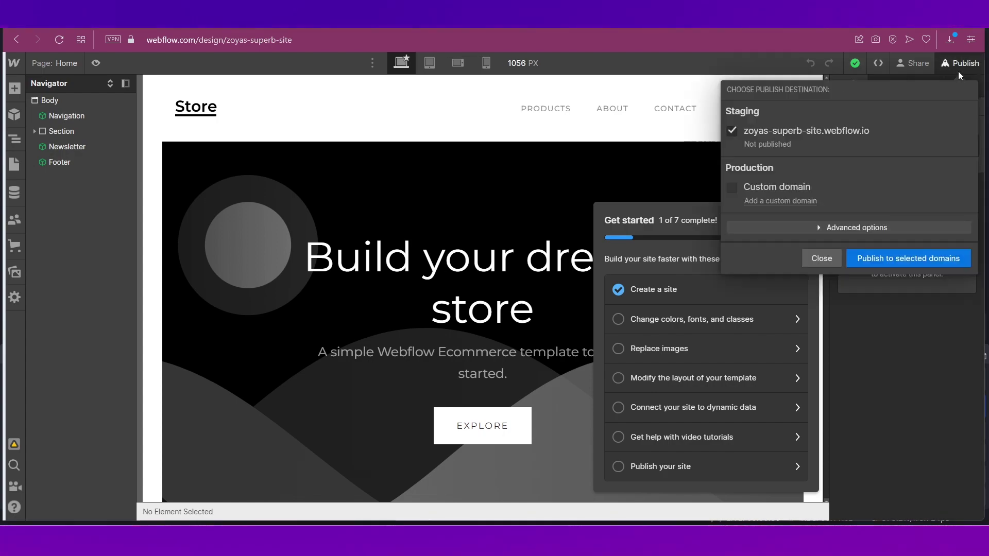
{"action": "left_click", "coordinate": [896, 261]}
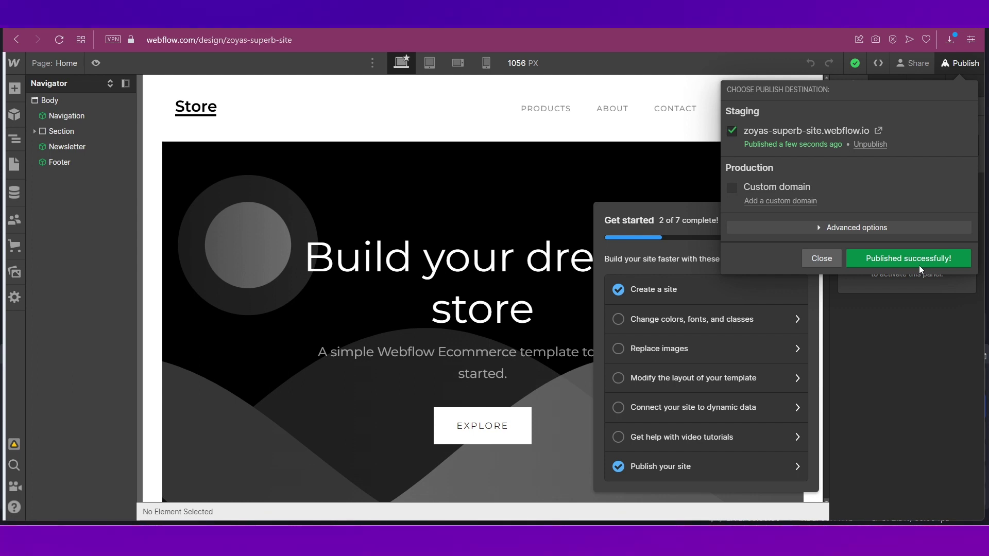
{"action": "left_click", "coordinate": [424, 200]}
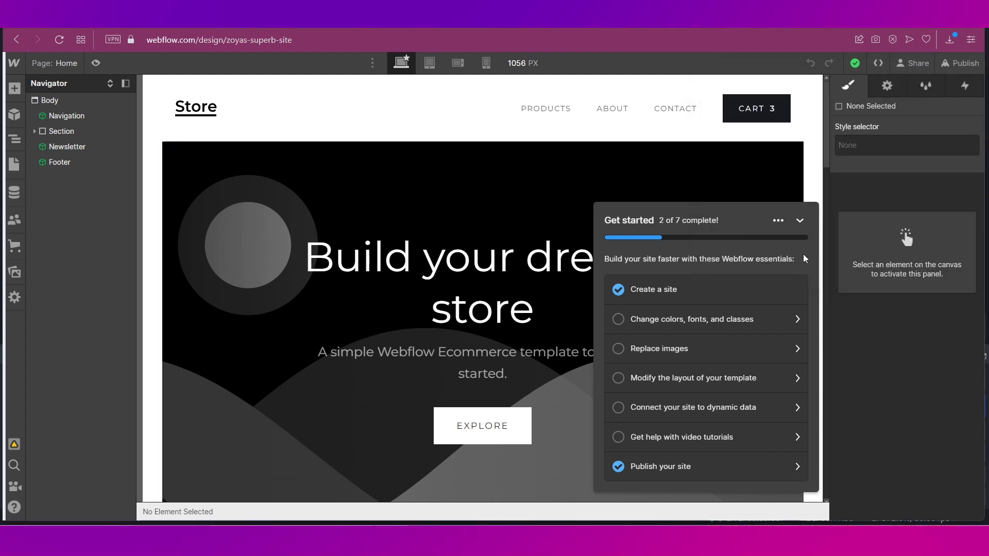
Collapse the Get started checklist and view the publish popup's plan-only Advanced options.
{"action": "left_click", "coordinate": [800, 222]}
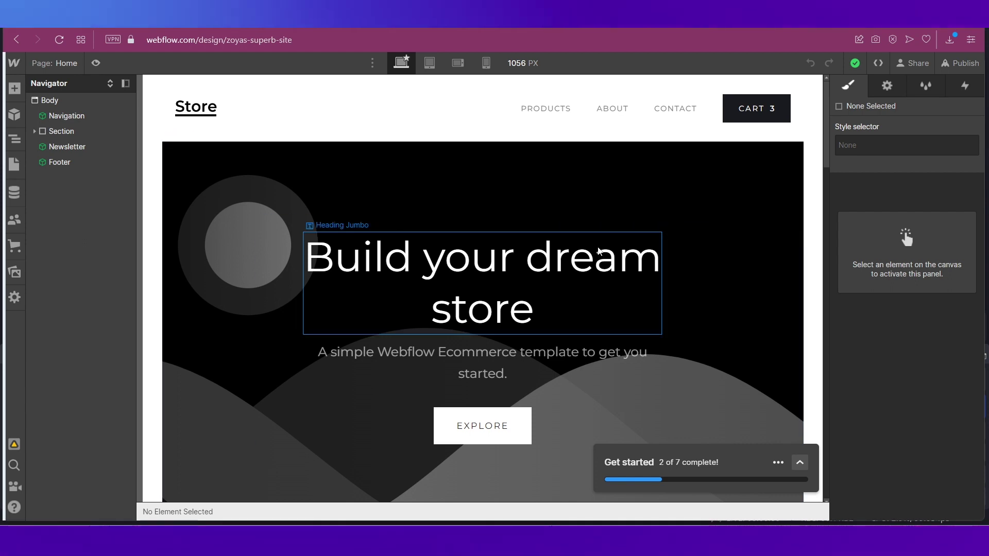
{"action": "left_click", "coordinate": [966, 69]}
{"action": "left_click", "coordinate": [848, 227]}
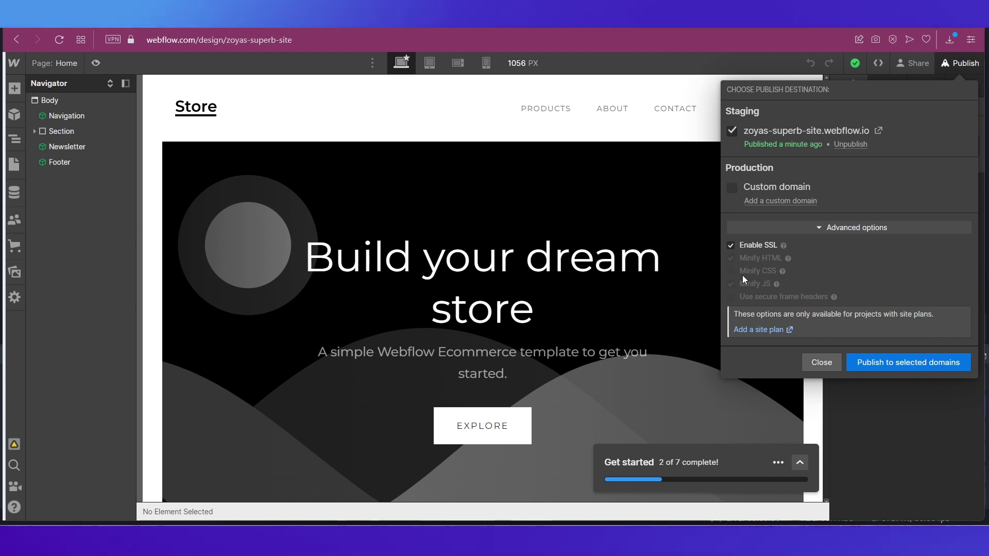
Select the page's Navigation element, then close the publishing destinations popup.
{"action": "left_click", "coordinate": [590, 128]}
{"action": "left_click", "coordinate": [959, 63]}
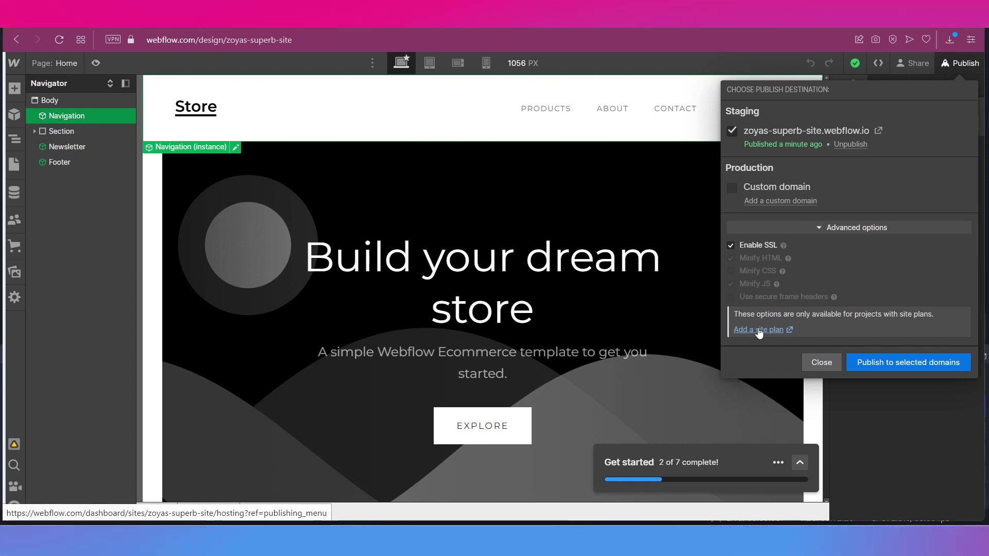
{"action": "key", "text": "Escape"}
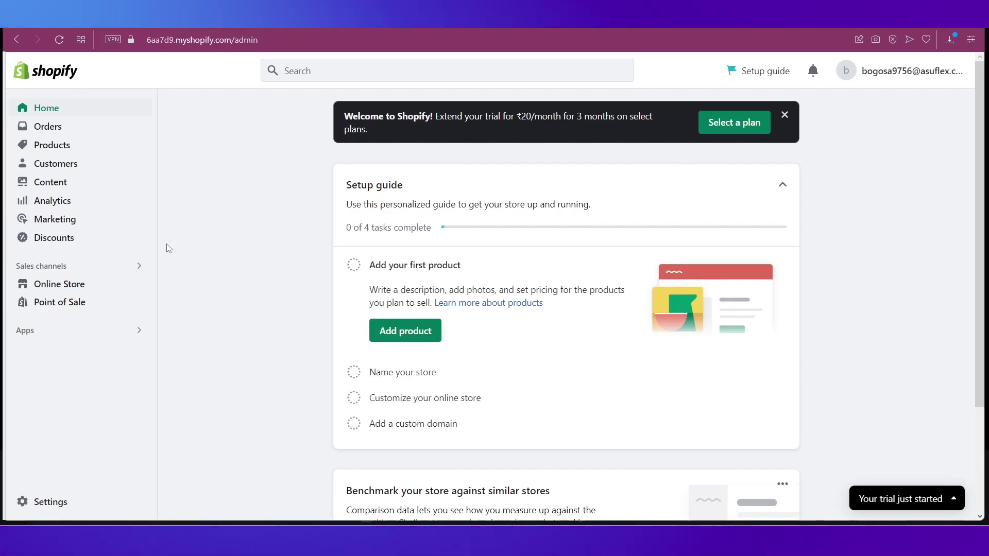
Open the Dawn theme in the theme editor from Online Store > Themes, then return.
{"action": "left_click", "coordinate": [102, 285]}
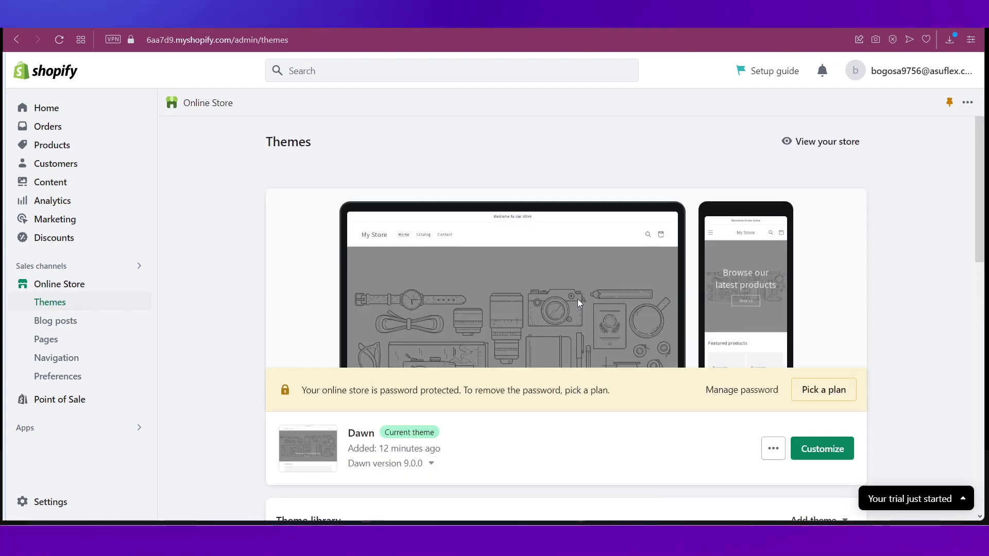
{"action": "scroll", "coordinate": [666, 328], "scroll_direction": "down", "scroll_amount": 3}
{"action": "left_click", "coordinate": [822, 266]}
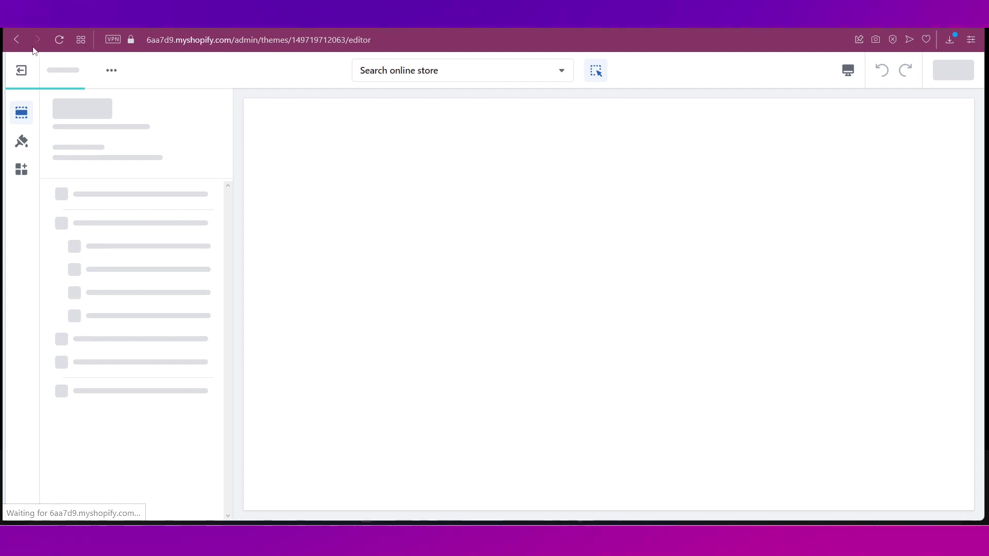
{"action": "left_click", "coordinate": [17, 41]}
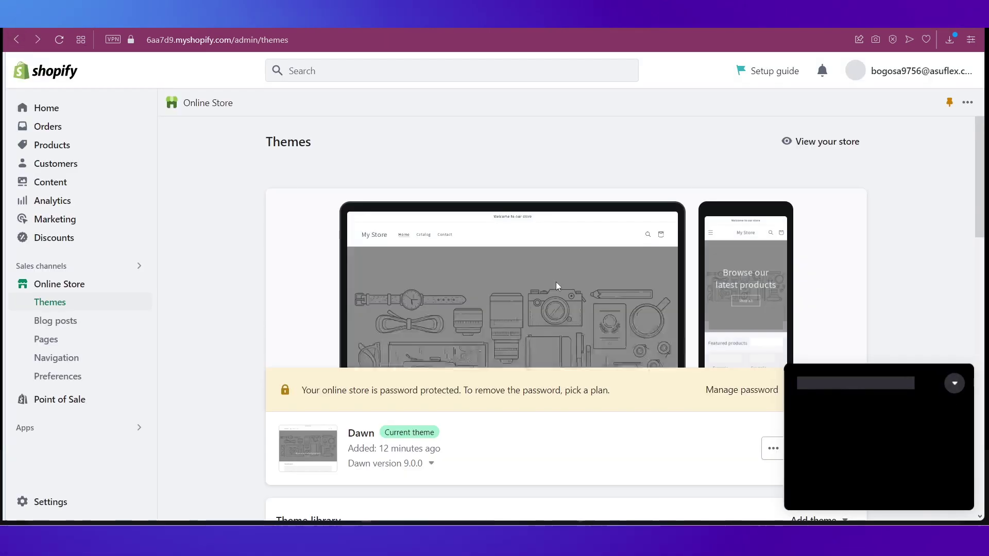
Use Add theme on the Themes page to go to the Shopify Theme Store.
{"action": "scroll", "coordinate": [555, 282], "scroll_direction": "down", "scroll_amount": 5}
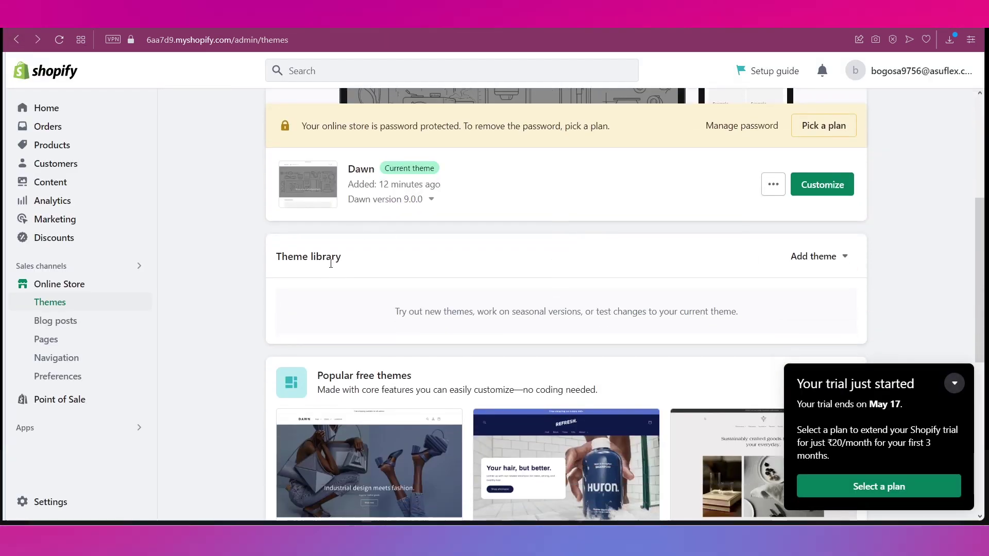
{"action": "left_click", "coordinate": [813, 258]}
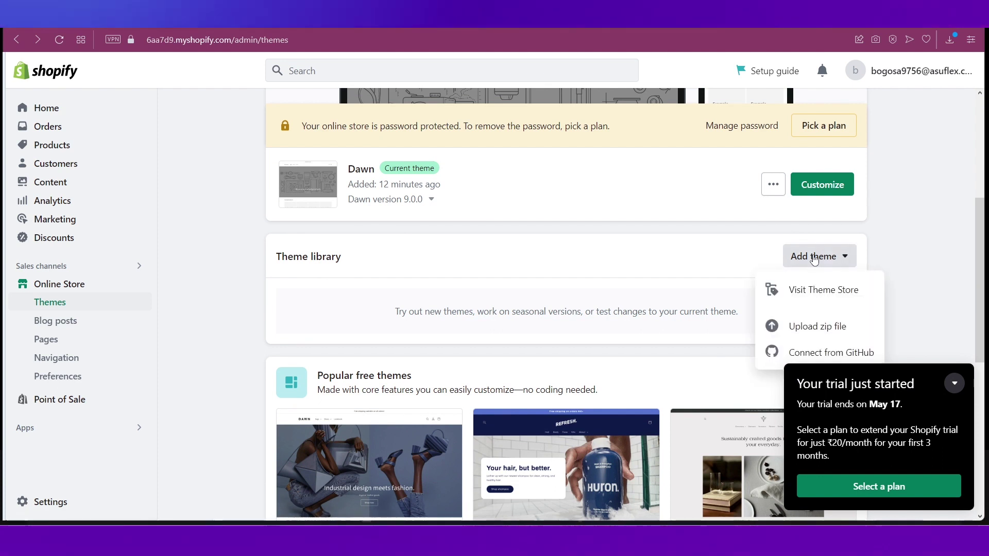
{"action": "scroll", "coordinate": [790, 258], "scroll_direction": "down", "scroll_amount": 1}
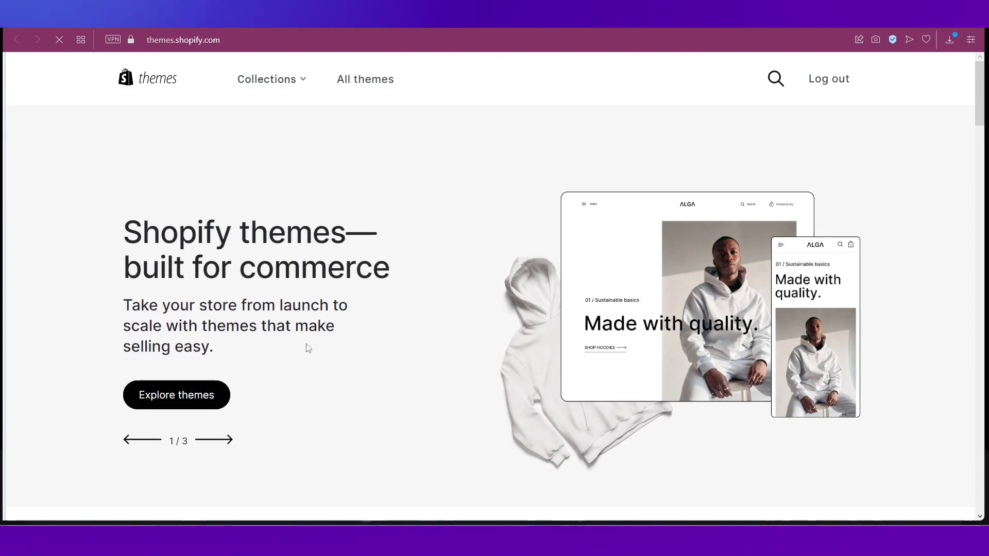
Scroll the Theme Store home page down to 'Exclusively on the Shopify Theme Store'.
{"action": "scroll", "coordinate": [306, 348], "scroll_direction": "down", "scroll_amount": 5}
{"action": "scroll", "coordinate": [392, 289], "scroll_direction": "down", "scroll_amount": 5}
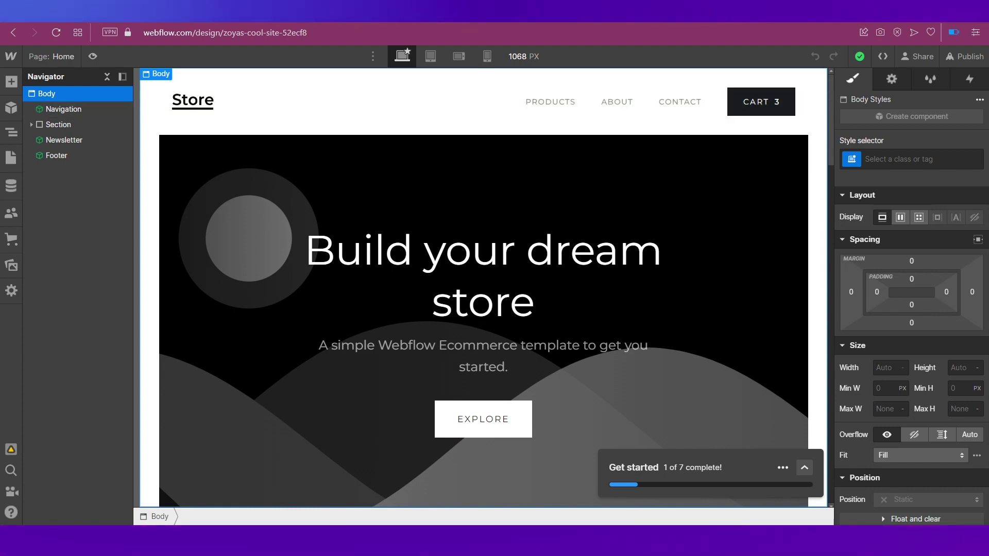
Open Dawn in the theme editor, select the header, then preview the Catalog collection page.
{"action": "left_click", "coordinate": [460, 10]}
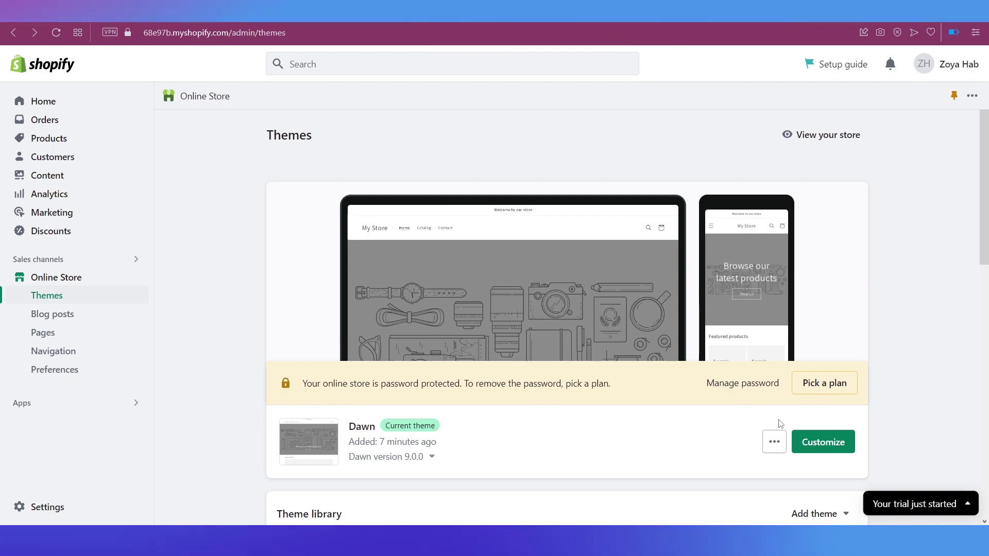
{"action": "left_click", "coordinate": [807, 441]}
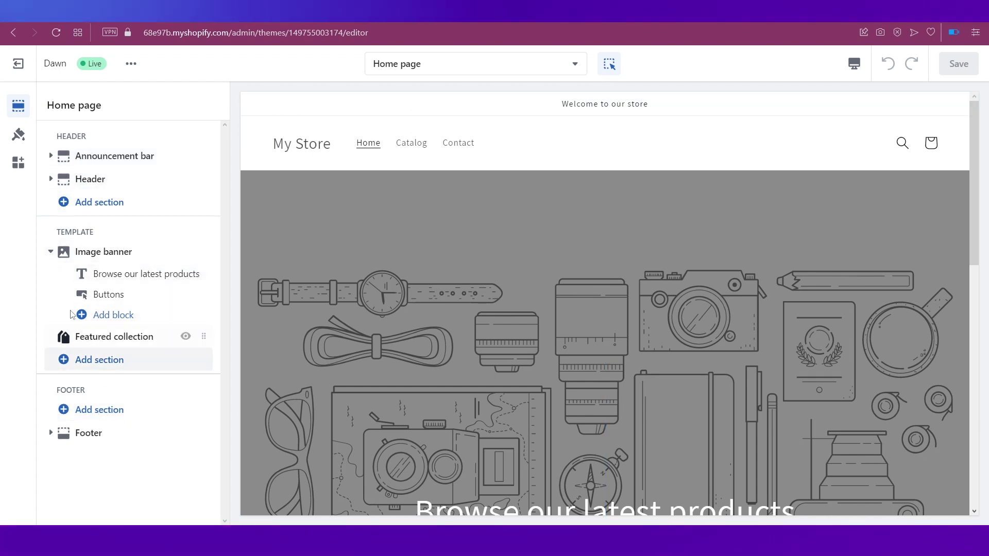
{"action": "left_click", "coordinate": [407, 148]}
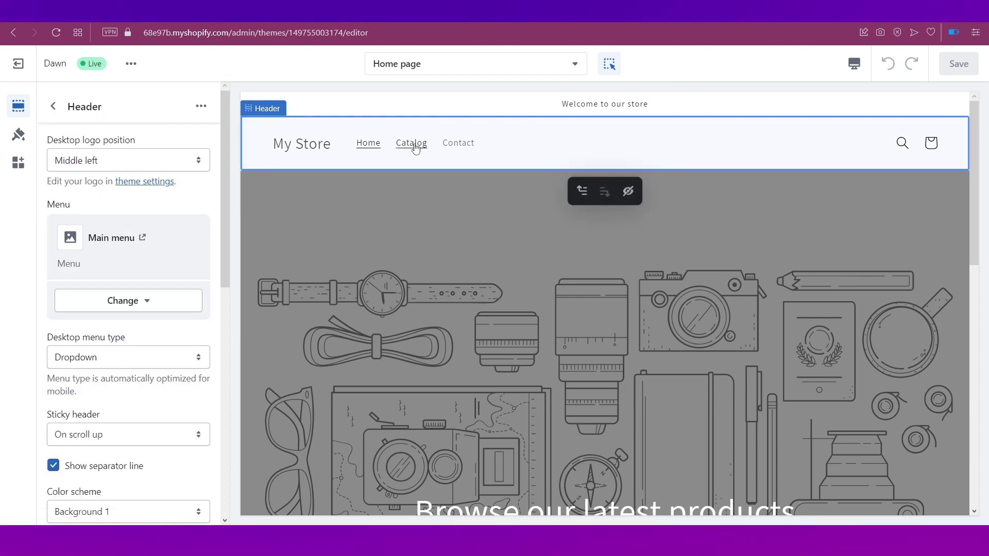
{"action": "left_click", "coordinate": [416, 149]}
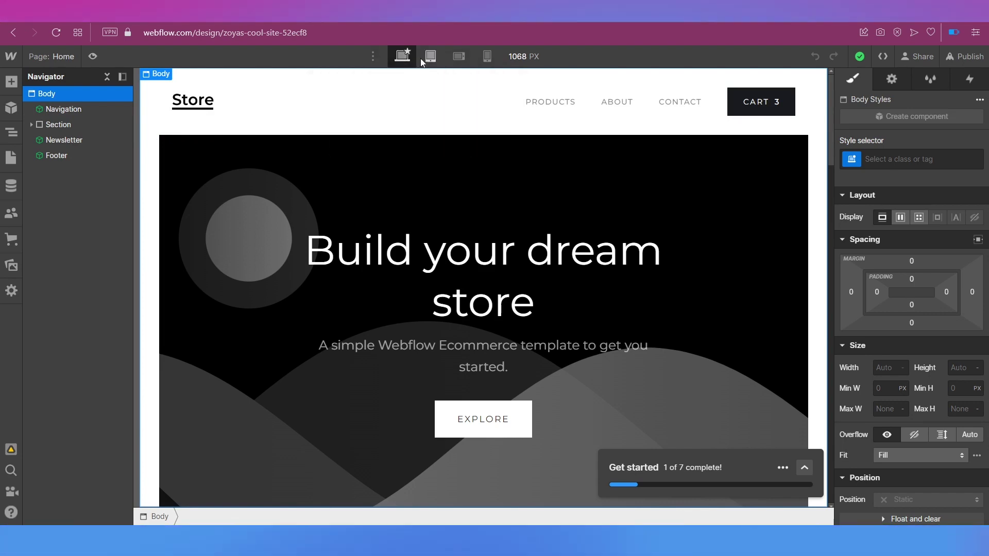
{"action": "left_click", "coordinate": [441, 60]}
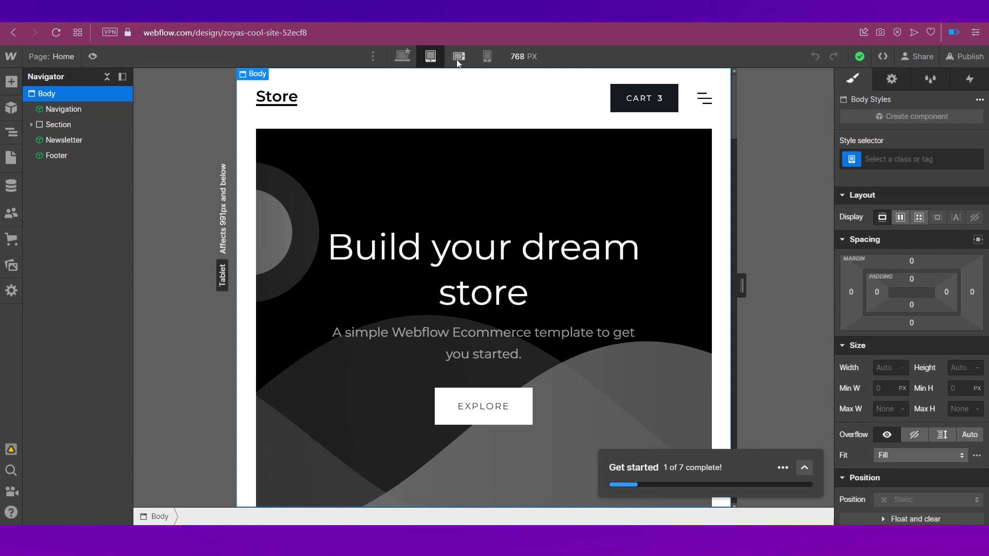
{"action": "left_click", "coordinate": [458, 60]}
{"action": "left_click", "coordinate": [488, 57]}
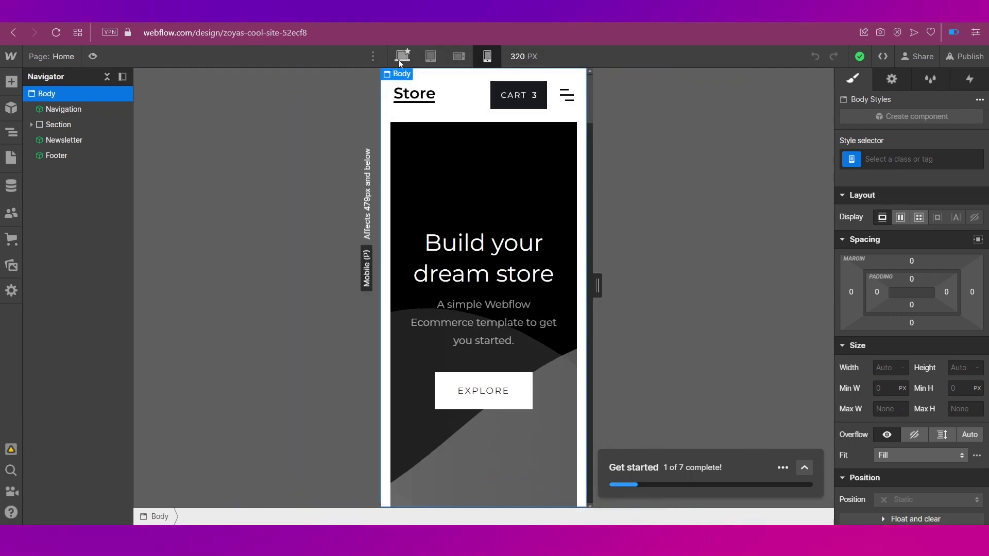
{"action": "left_click", "coordinate": [401, 58]}
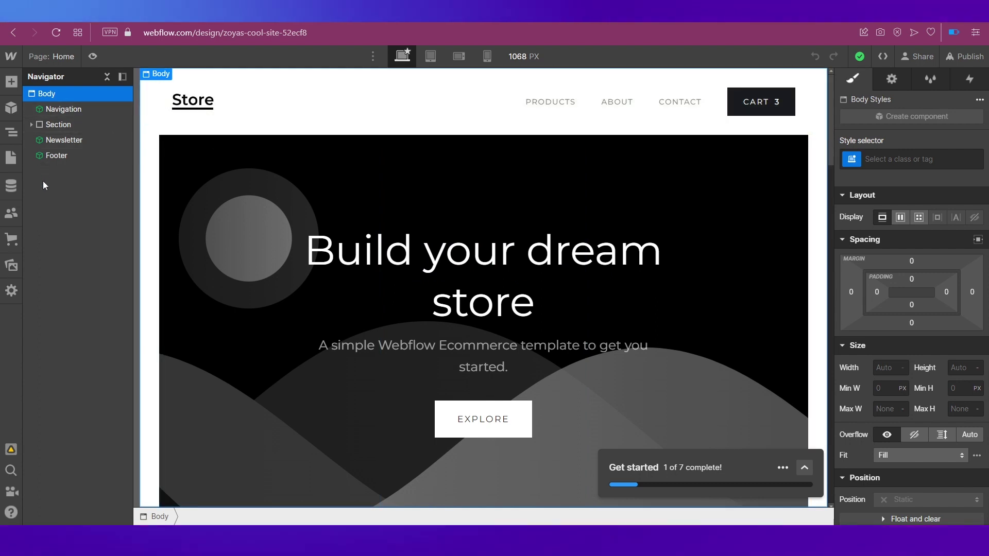
{"action": "left_click", "coordinate": [9, 108]}
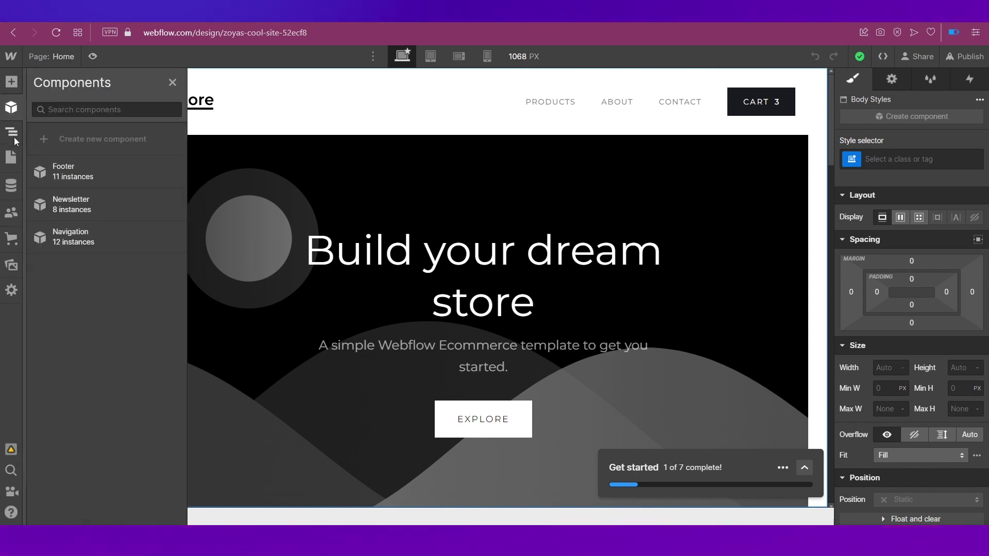
{"action": "left_click", "coordinate": [11, 153]}
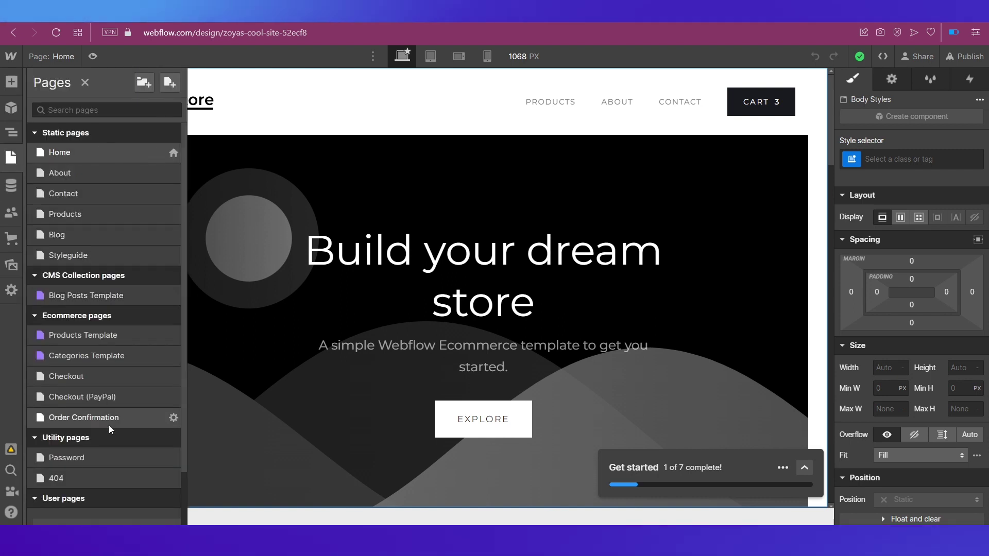
{"action": "left_click", "coordinate": [9, 158]}
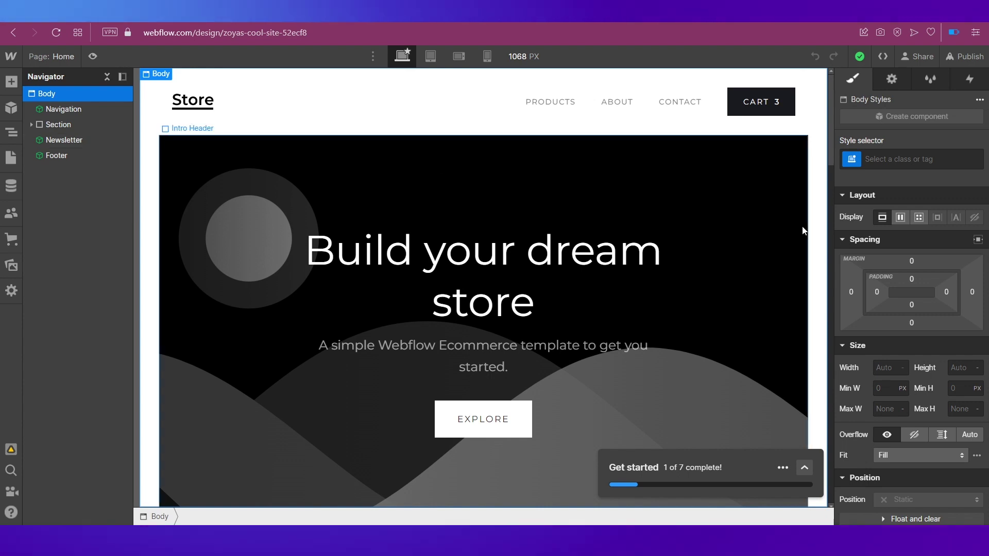
Select the 'Build your dream store' heading and review its Spacing, Typography, Borders and Effects styles.
{"action": "scroll", "coordinate": [894, 250], "scroll_direction": "down", "scroll_amount": 5}
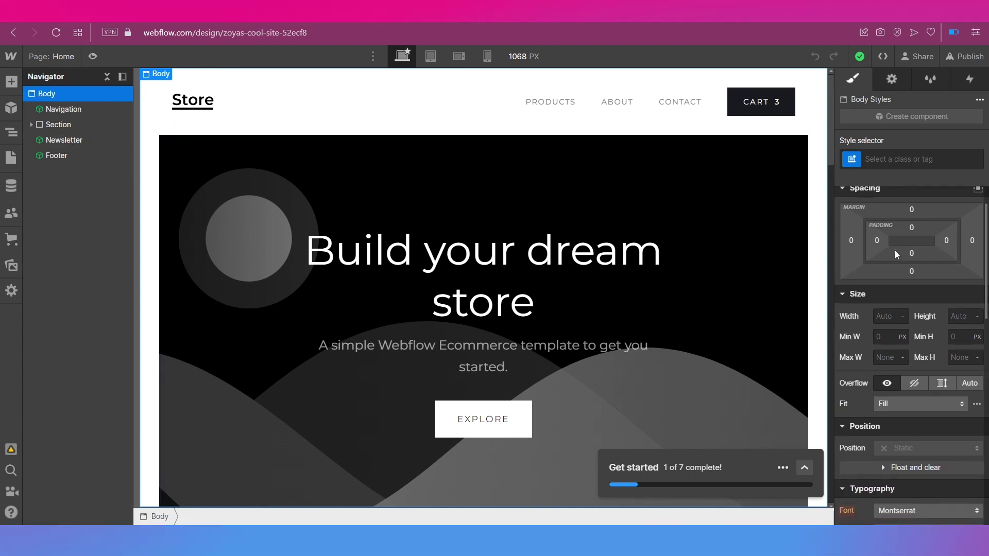
{"action": "scroll", "coordinate": [895, 250], "scroll_direction": "up", "scroll_amount": 5}
{"action": "left_click", "coordinate": [491, 255]}
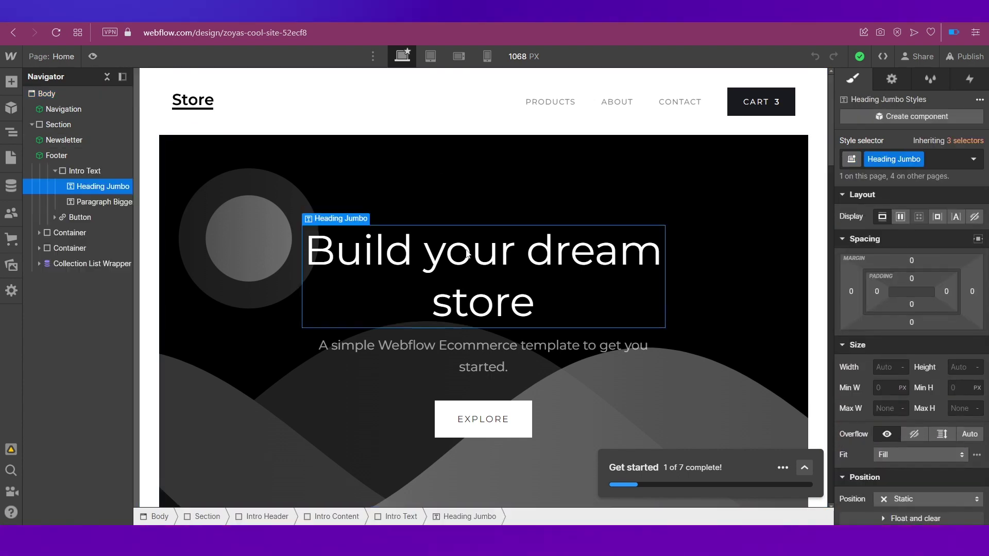
{"action": "scroll", "coordinate": [914, 210], "scroll_direction": "down", "scroll_amount": 6}
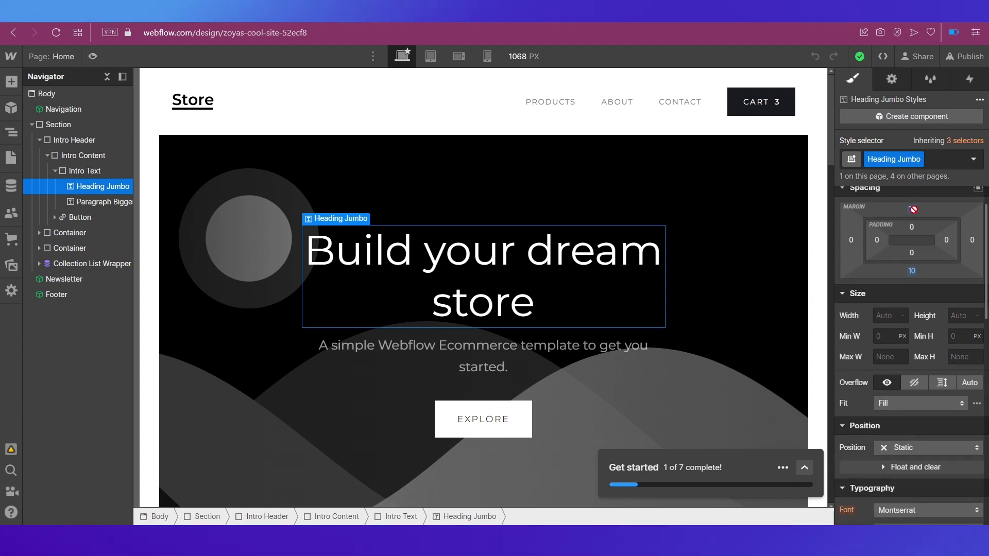
{"action": "scroll", "coordinate": [913, 209], "scroll_direction": "down", "scroll_amount": 3}
{"action": "scroll", "coordinate": [914, 209], "scroll_direction": "up", "scroll_amount": 8}
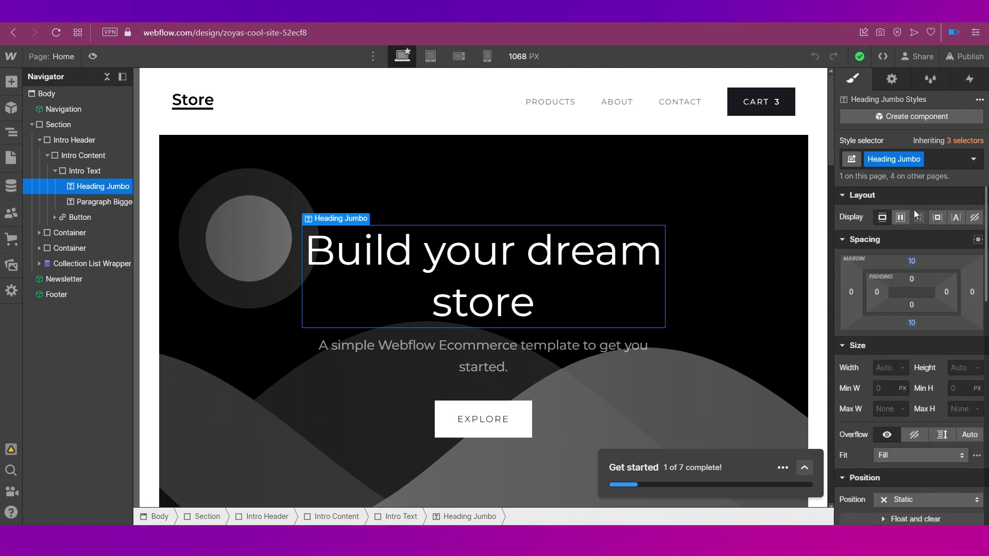
{"action": "scroll", "coordinate": [903, 307], "scroll_direction": "down", "scroll_amount": 5}
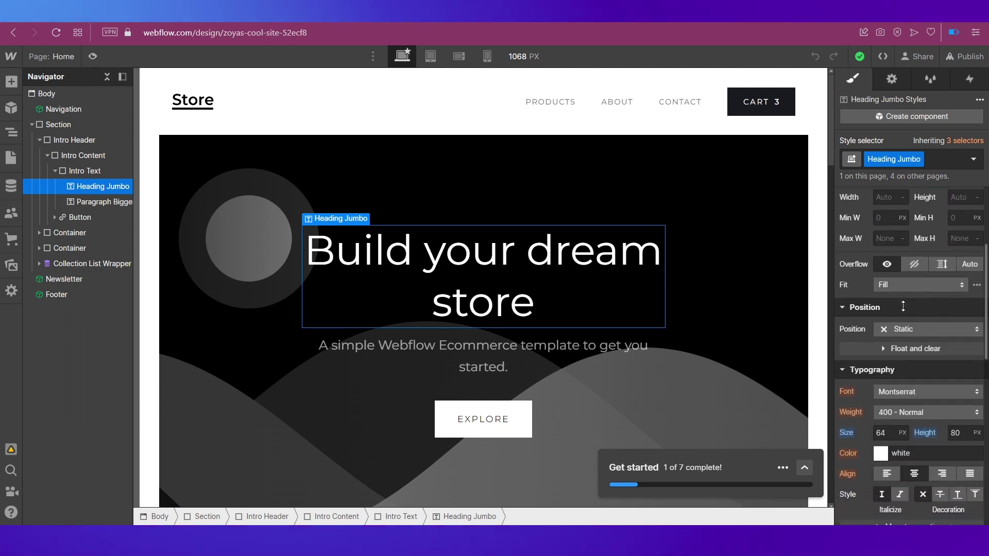
{"action": "scroll", "coordinate": [903, 306], "scroll_direction": "down", "scroll_amount": 4}
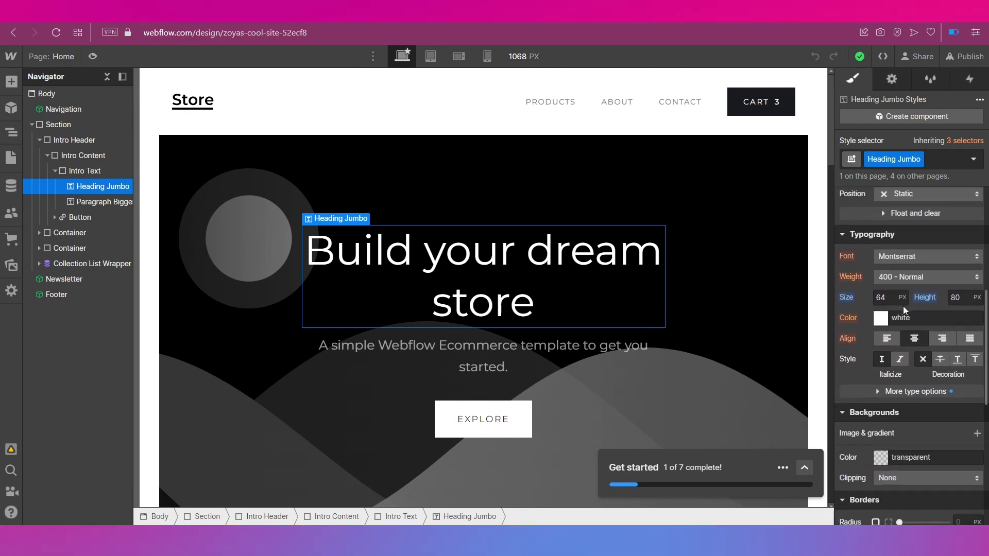
{"action": "scroll", "coordinate": [903, 306], "scroll_direction": "down", "scroll_amount": 4}
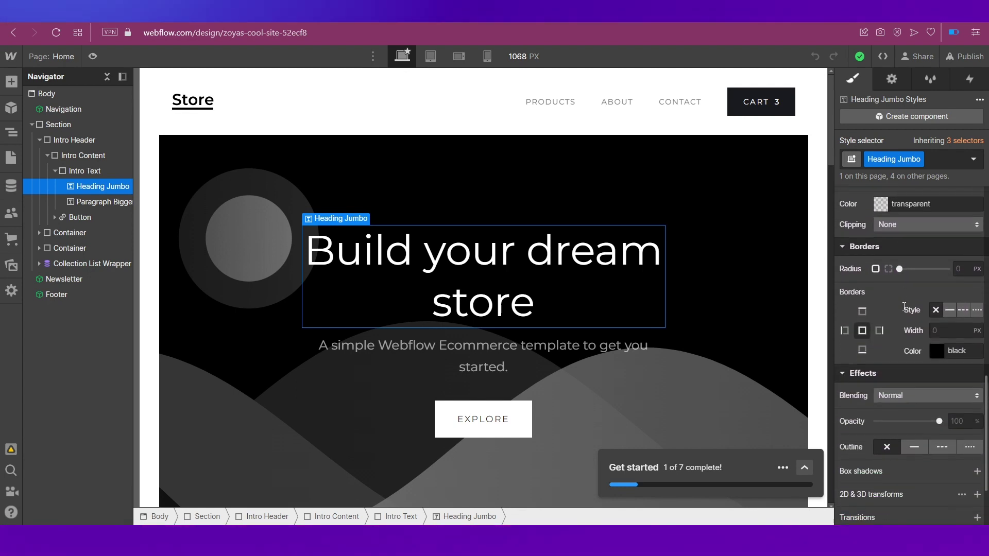
{"action": "scroll", "coordinate": [903, 306], "scroll_direction": "up", "scroll_amount": 12}
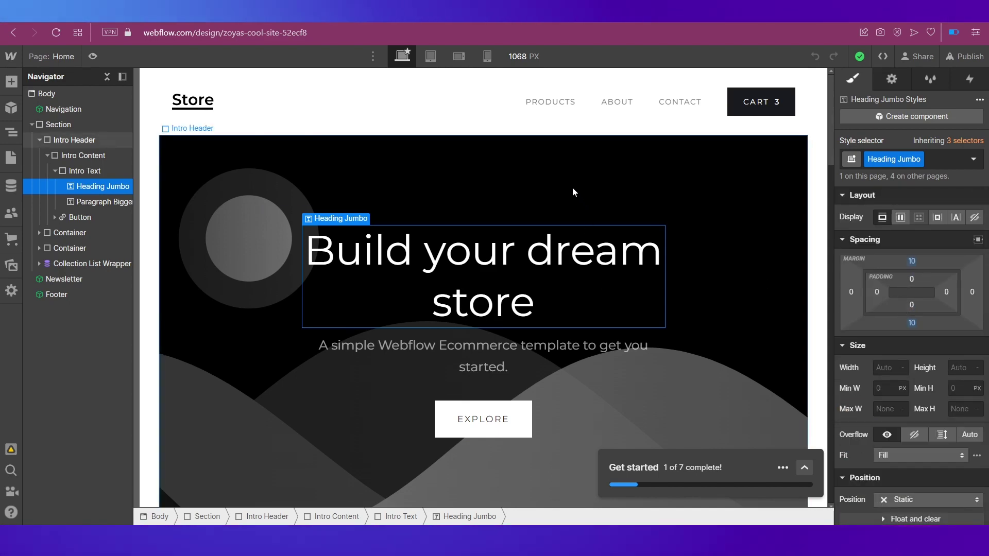
{"action": "scroll", "coordinate": [573, 190], "scroll_direction": "down", "scroll_amount": 5}
{"action": "scroll", "coordinate": [573, 190], "scroll_direction": "up", "scroll_amount": 5}
{"action": "scroll", "coordinate": [573, 190], "scroll_direction": "down", "scroll_amount": 6}
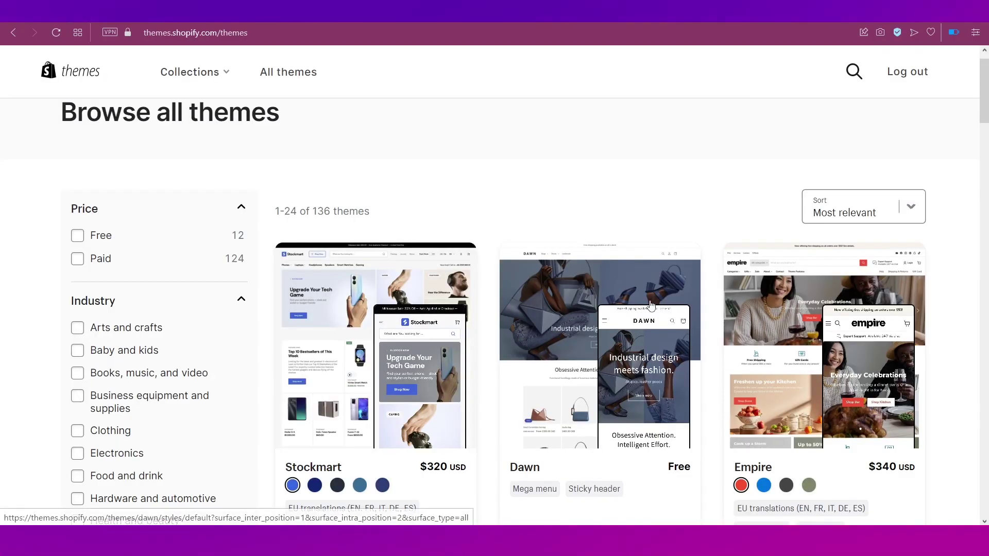
{"action": "scroll", "coordinate": [690, 309], "scroll_direction": "down", "scroll_amount": 5}
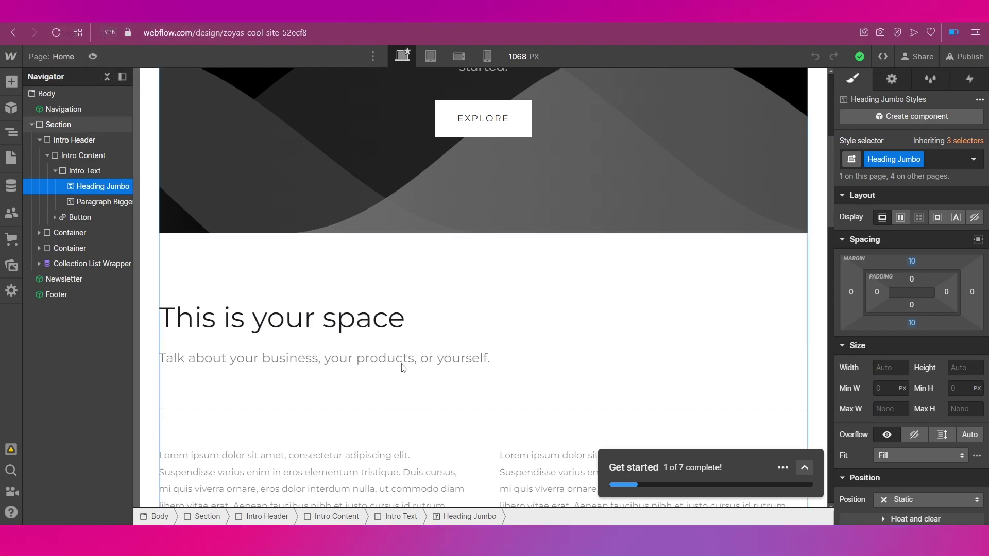
{"action": "scroll", "coordinate": [401, 365], "scroll_direction": "down", "scroll_amount": 12}
{"action": "scroll", "coordinate": [403, 368], "scroll_direction": "down", "scroll_amount": 12}
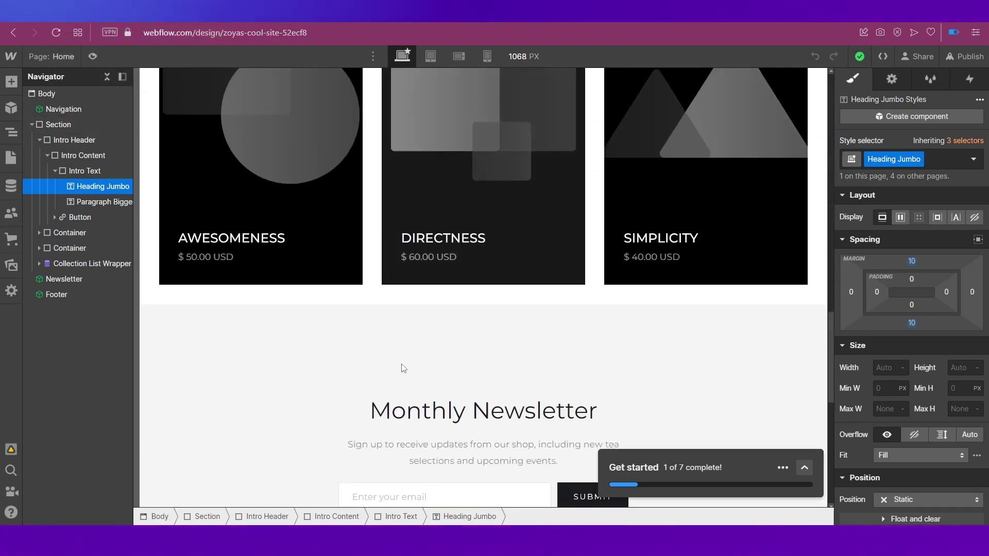
{"action": "scroll", "coordinate": [403, 369], "scroll_direction": "down", "scroll_amount": 4}
{"action": "scroll", "coordinate": [403, 368], "scroll_direction": "up", "scroll_amount": 3}
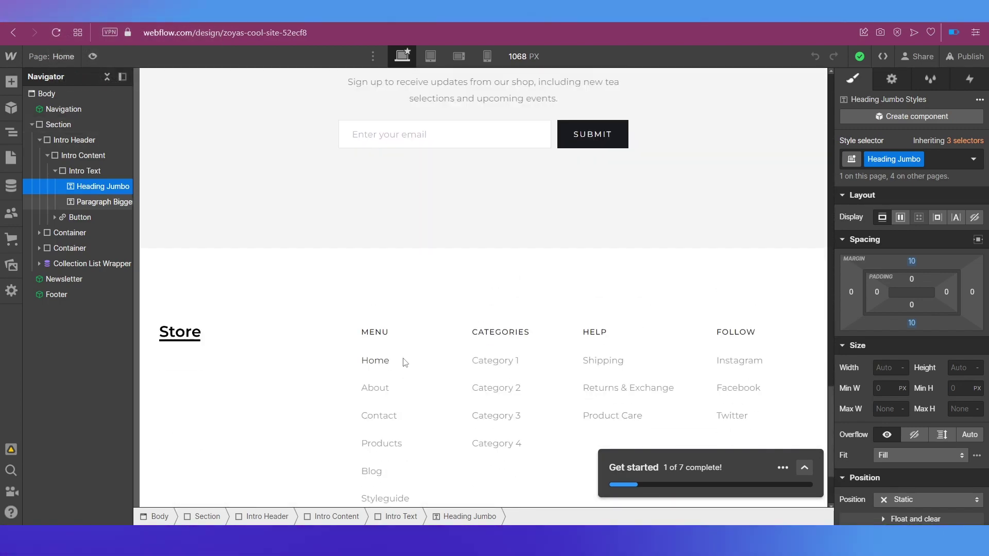
{"action": "scroll", "coordinate": [404, 362], "scroll_direction": "up", "scroll_amount": 20}
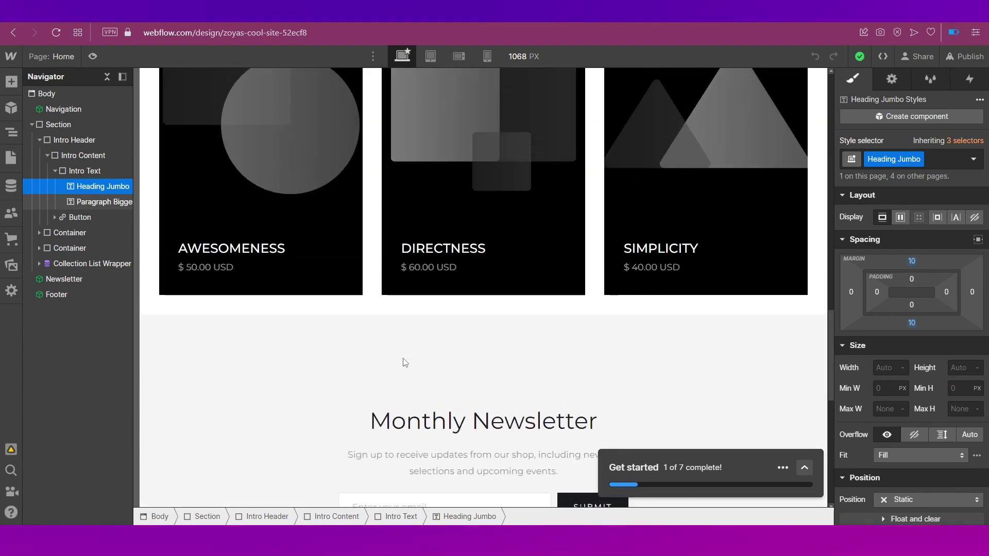
{"action": "scroll", "coordinate": [406, 362], "scroll_direction": "up", "scroll_amount": 8}
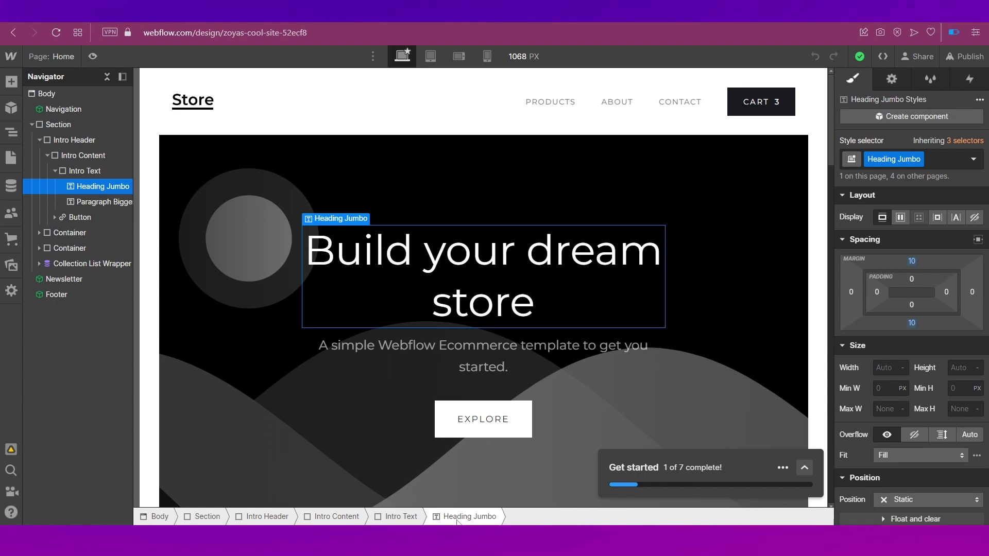
{"action": "left_click", "coordinate": [328, 517]}
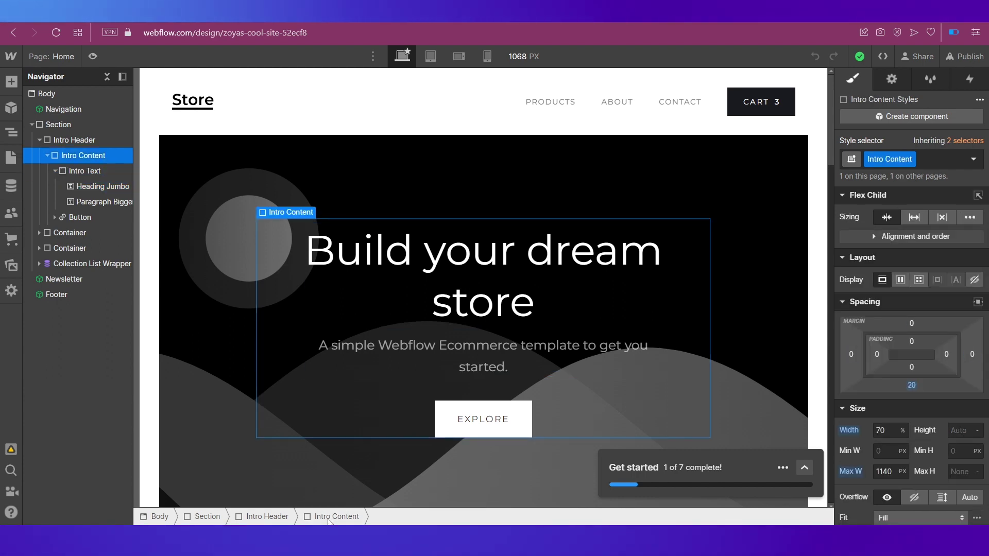
{"action": "left_click", "coordinate": [242, 517]}
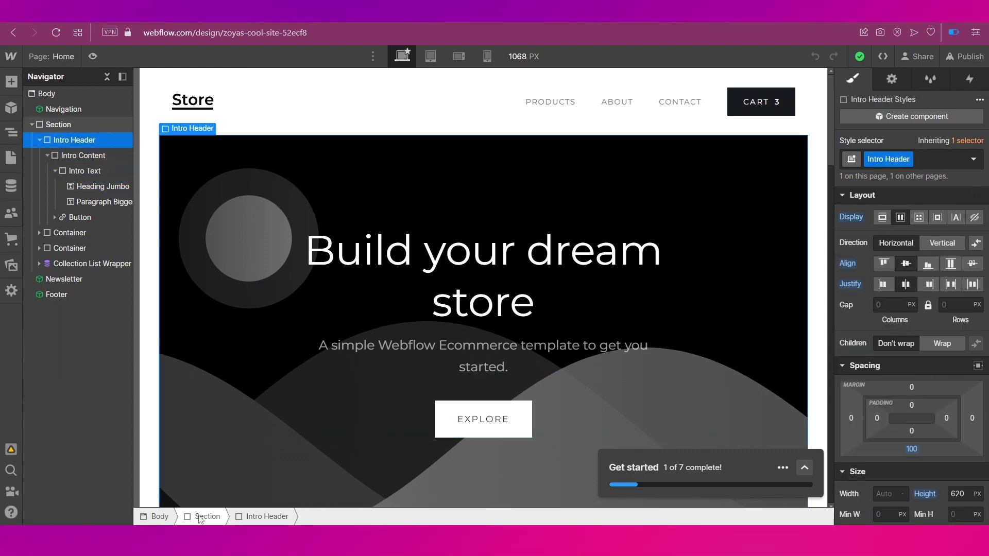
{"action": "left_click", "coordinate": [156, 517]}
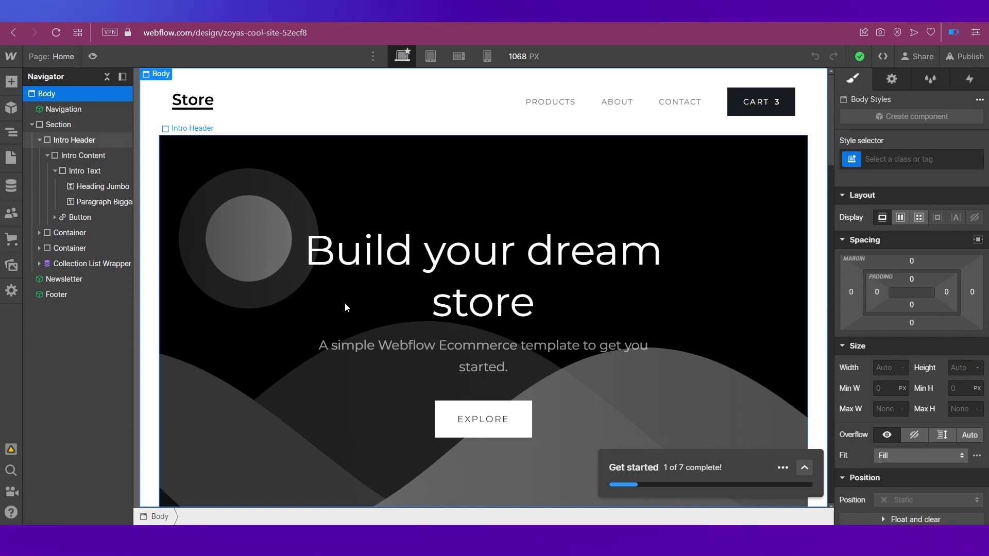
{"action": "scroll", "coordinate": [368, 299], "scroll_direction": "down", "scroll_amount": 15}
{"action": "scroll", "coordinate": [370, 299], "scroll_direction": "up", "scroll_amount": 2}
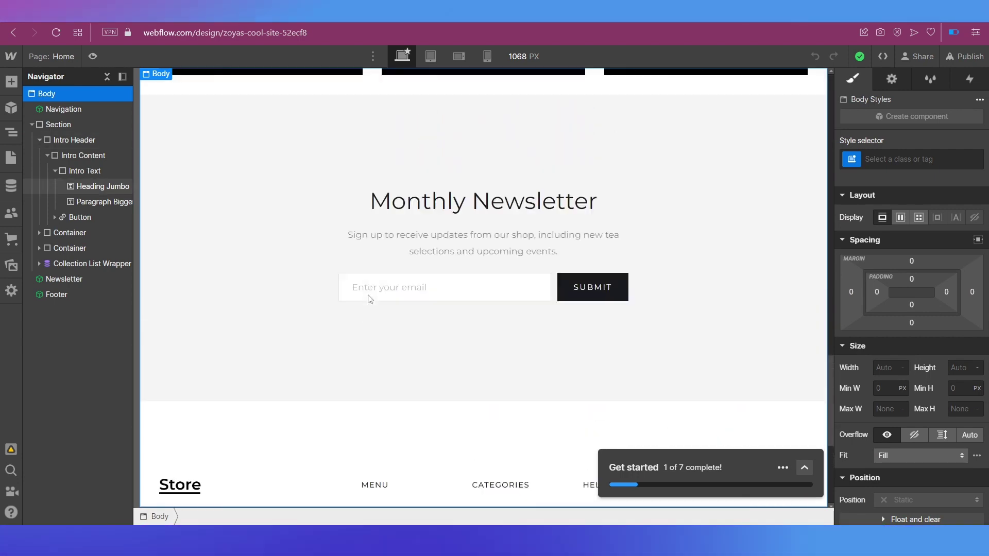
{"action": "scroll", "coordinate": [368, 297], "scroll_direction": "up", "scroll_amount": 15}
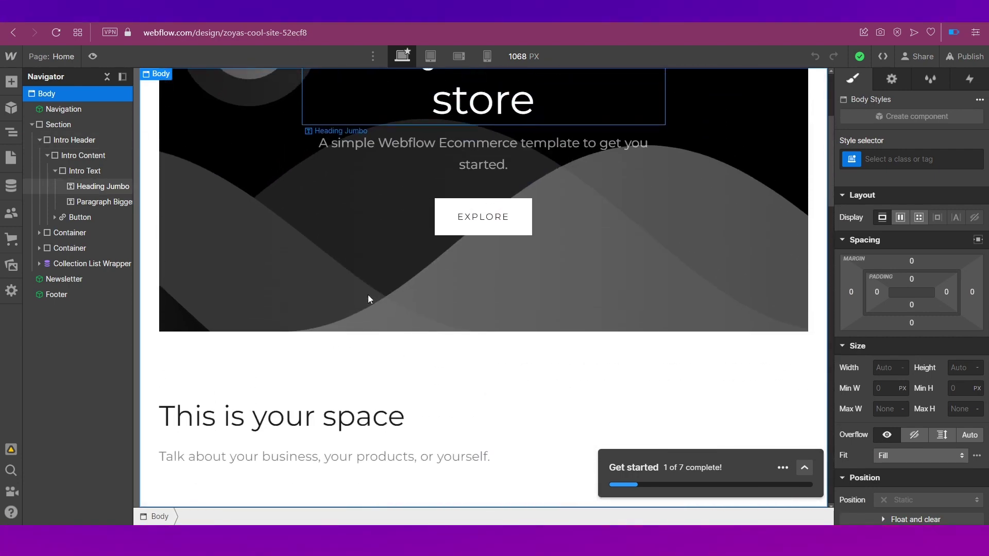
{"action": "scroll", "coordinate": [367, 299], "scroll_direction": "up", "scroll_amount": 4}
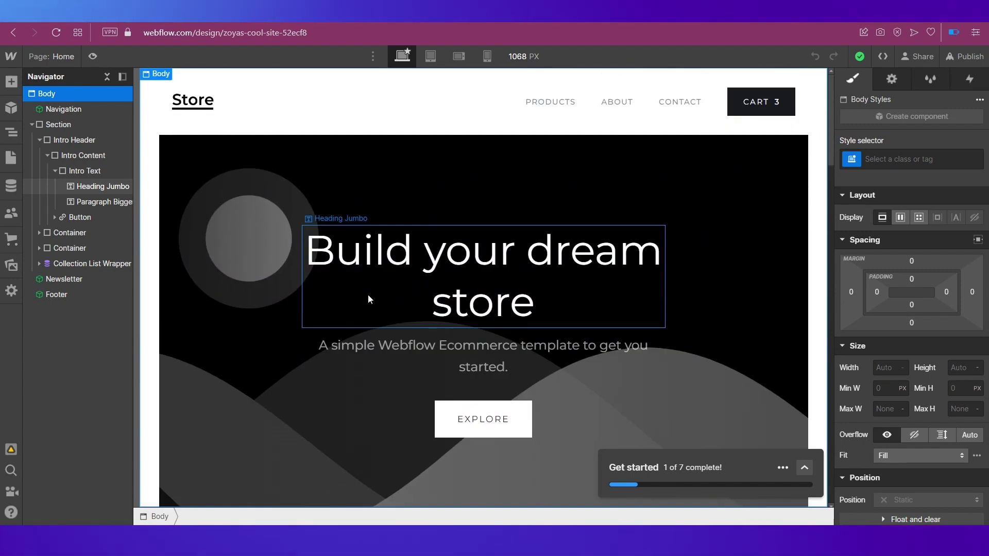